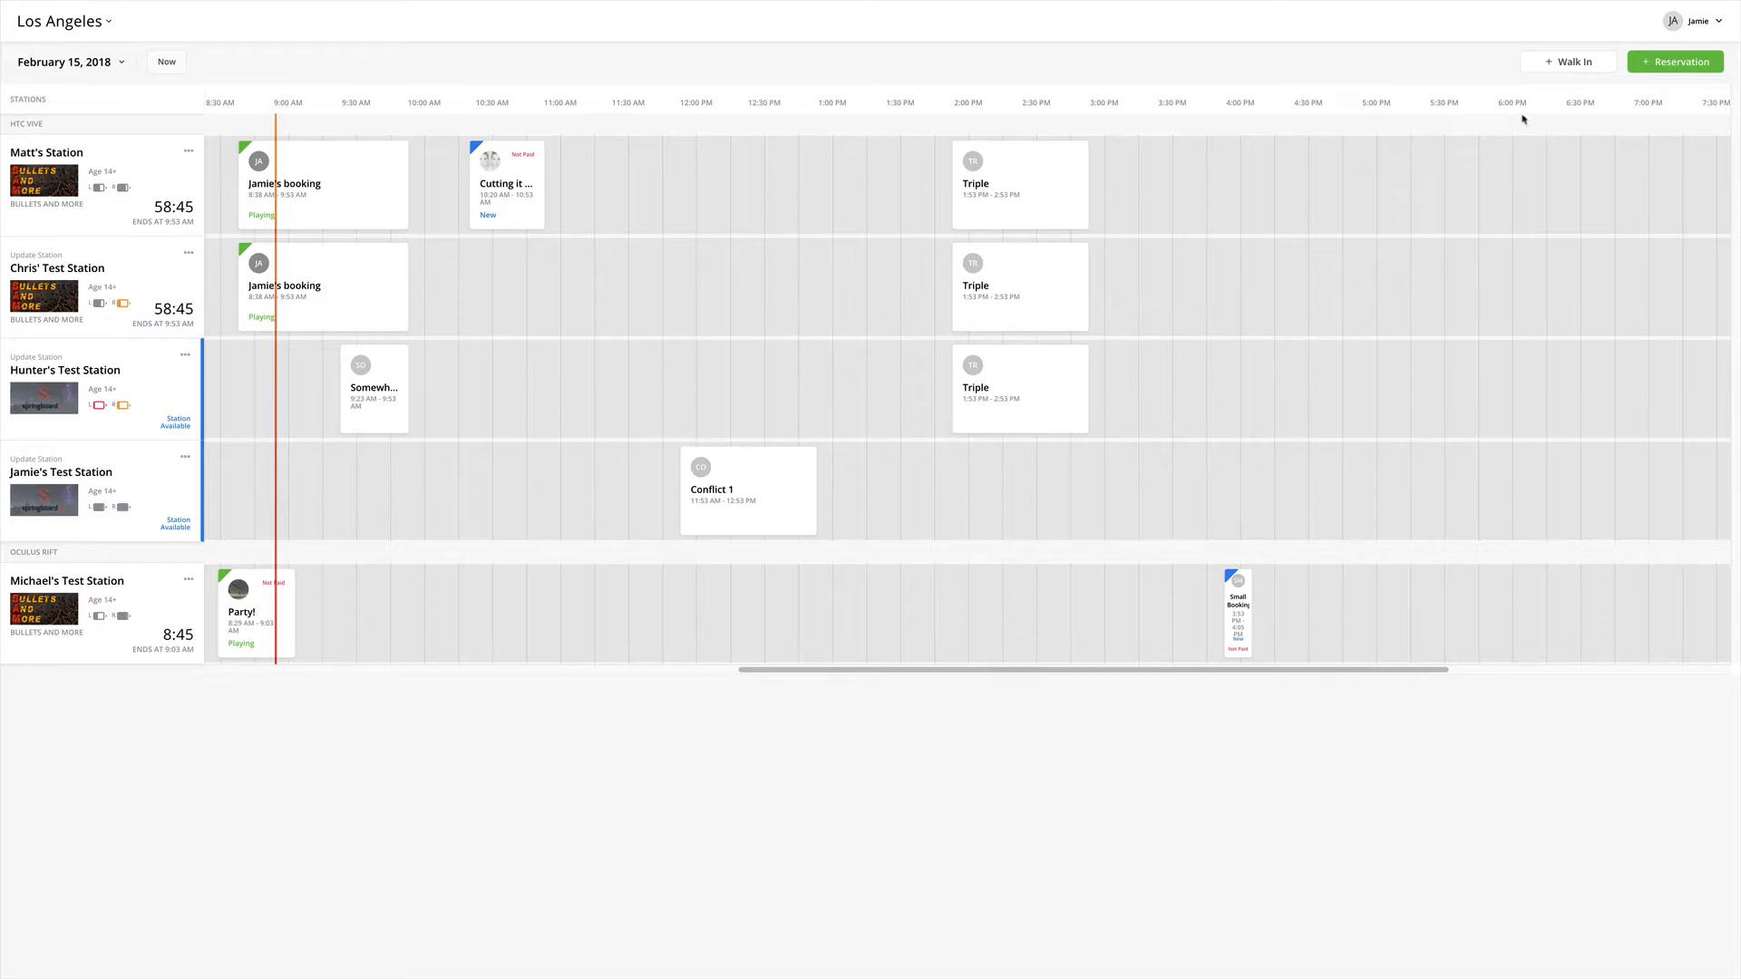
Start an immediate, unpaid 30-minute walk-in for $30.00 on the fourth HTC Vive station.
click(1553, 66)
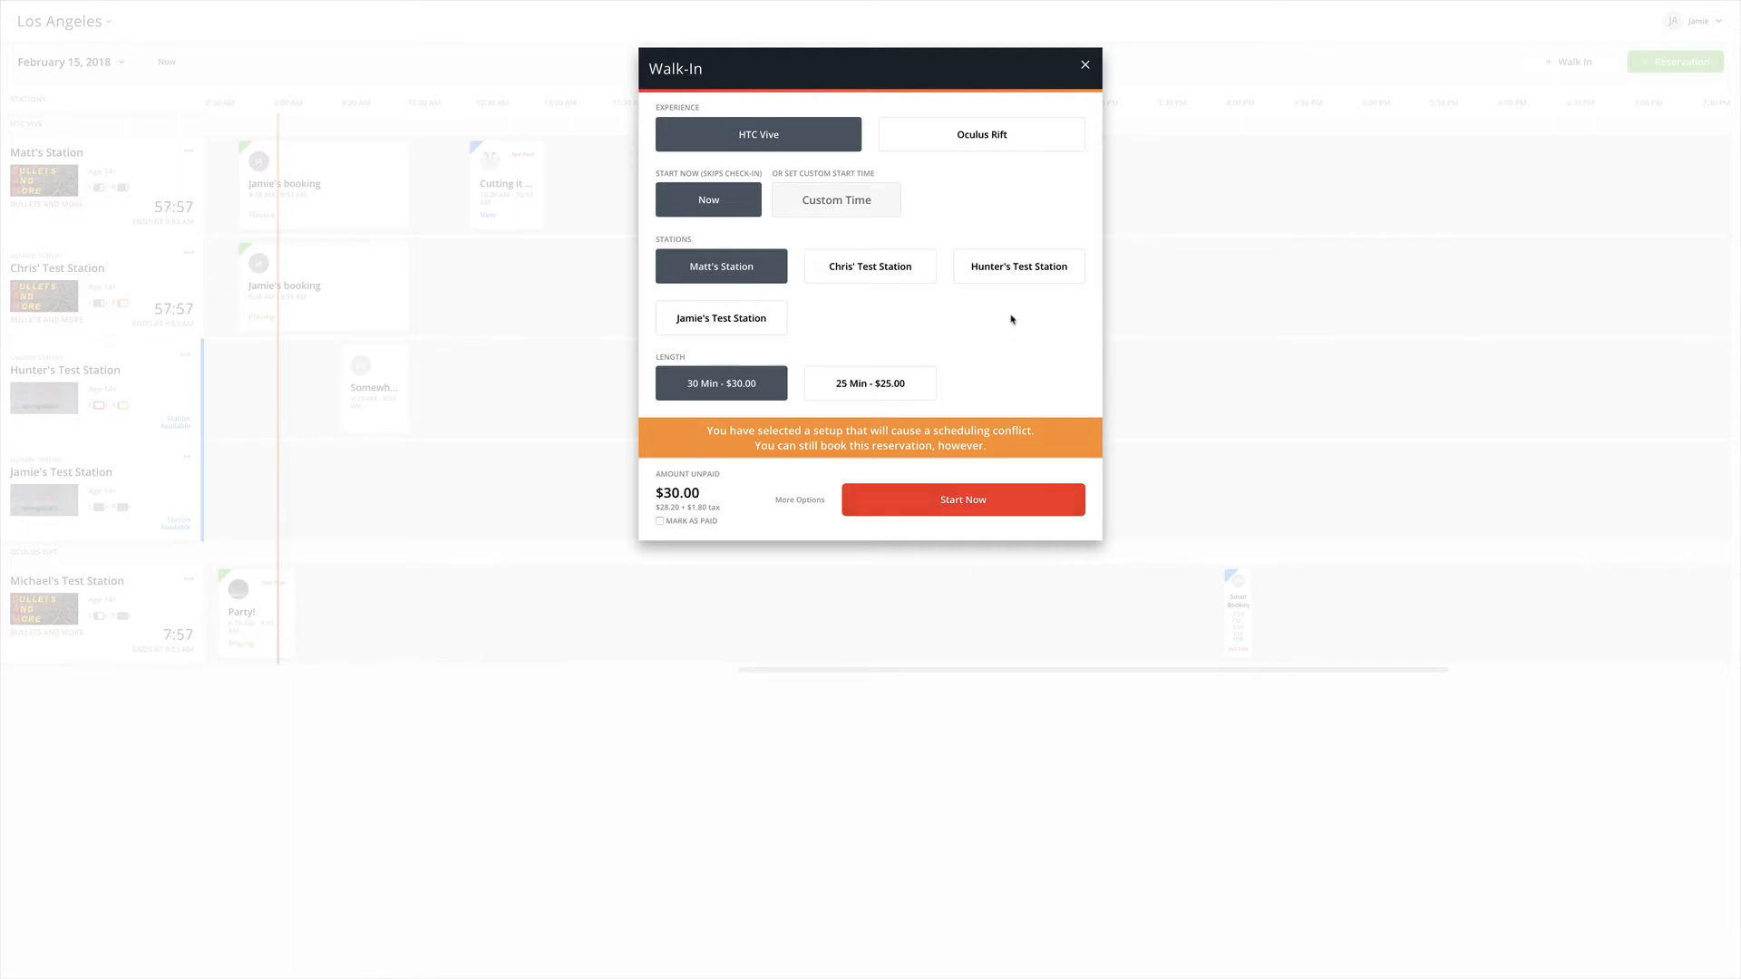
click(708, 317)
click(728, 275)
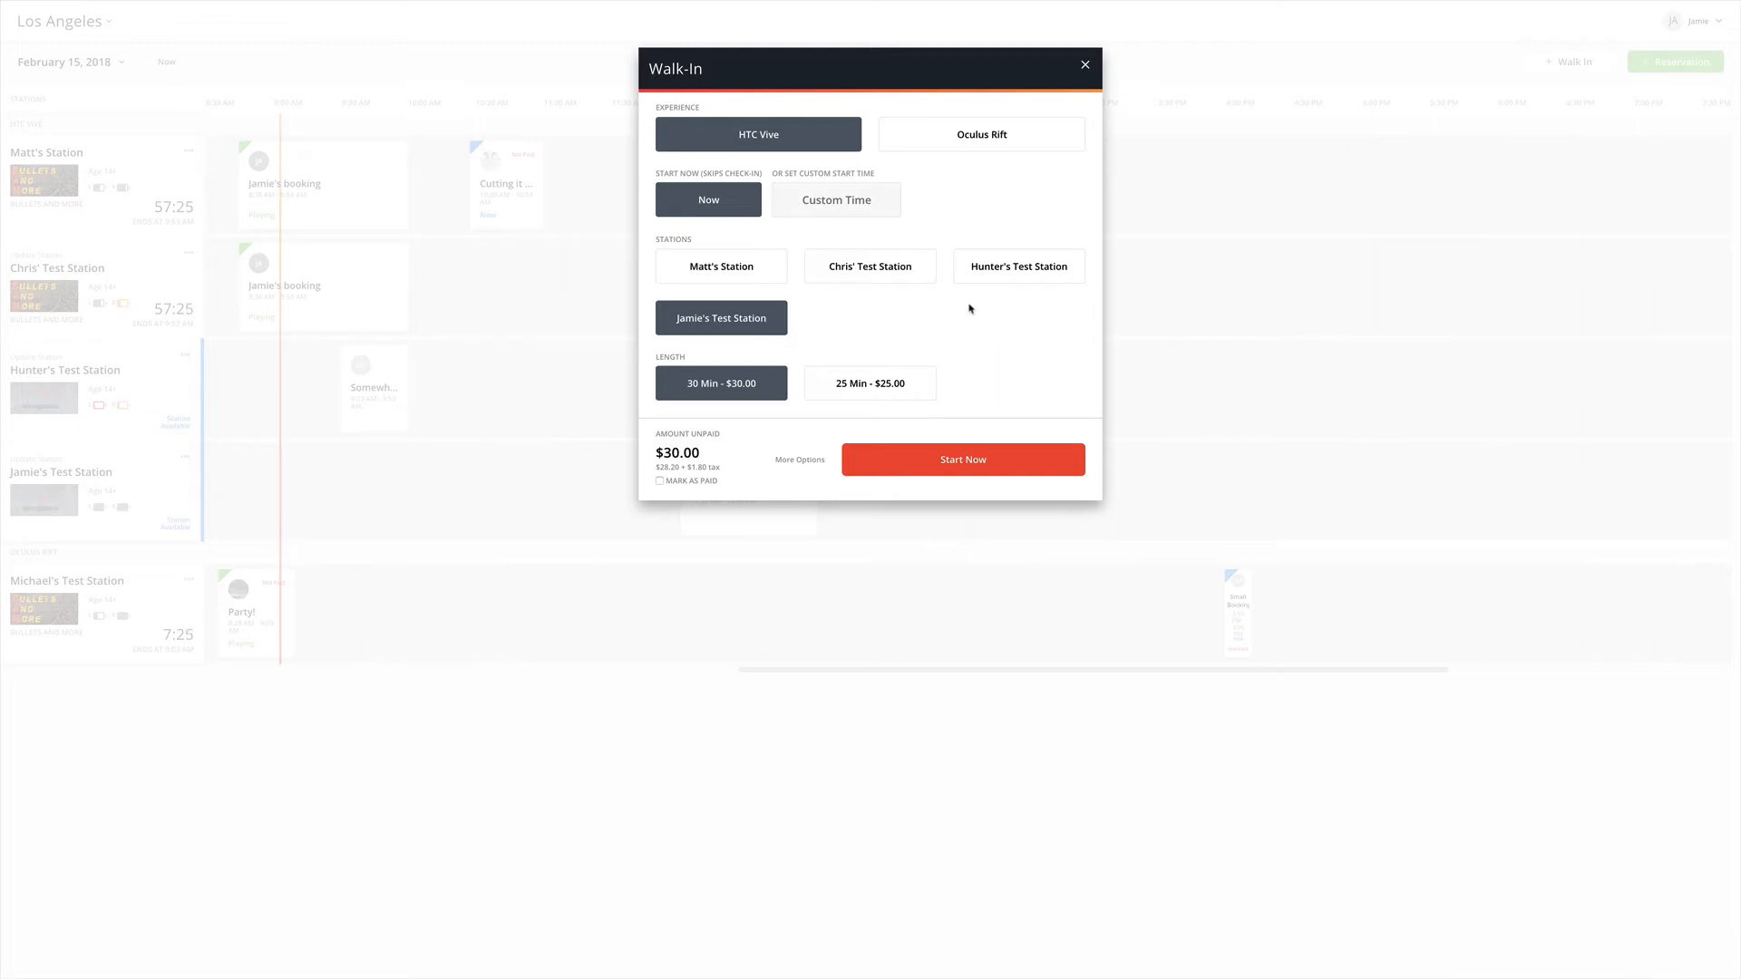
click(675, 482)
drag(674, 481, 667, 482)
click(660, 481)
click(724, 461)
click(933, 469)
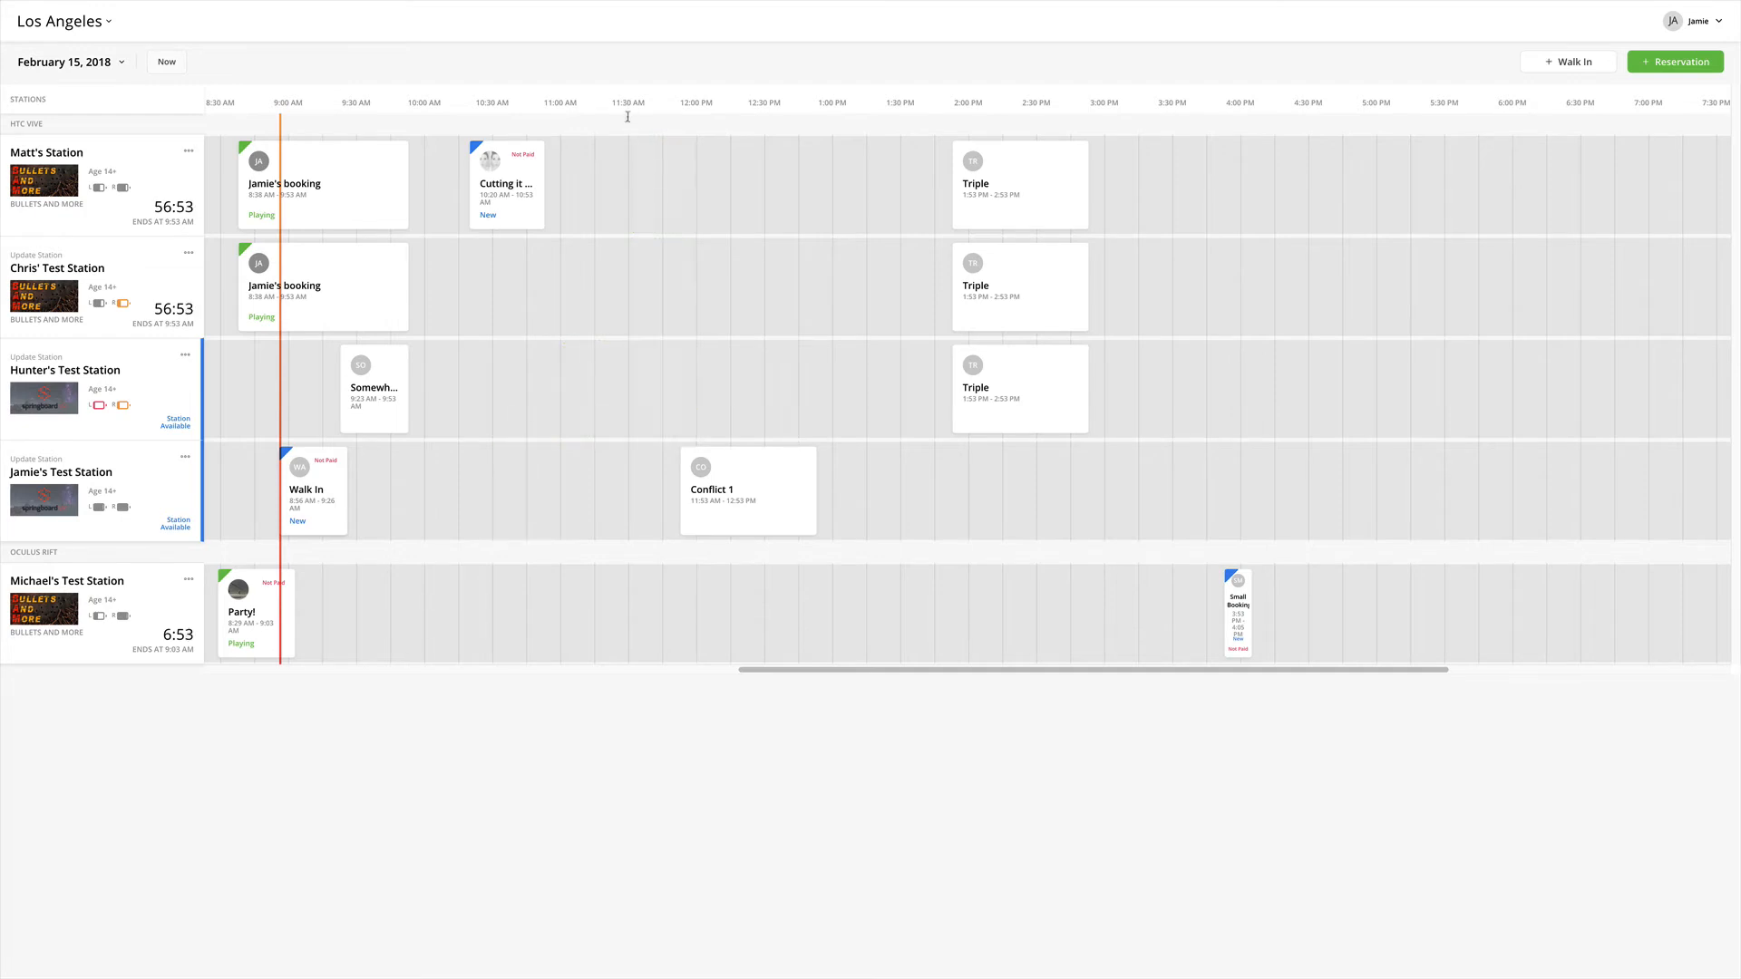
Create 30-minute HTC Vive walk-ins at 11:30 AM on the third station and at 12:30 PM on the first three stations.
click(651, 395)
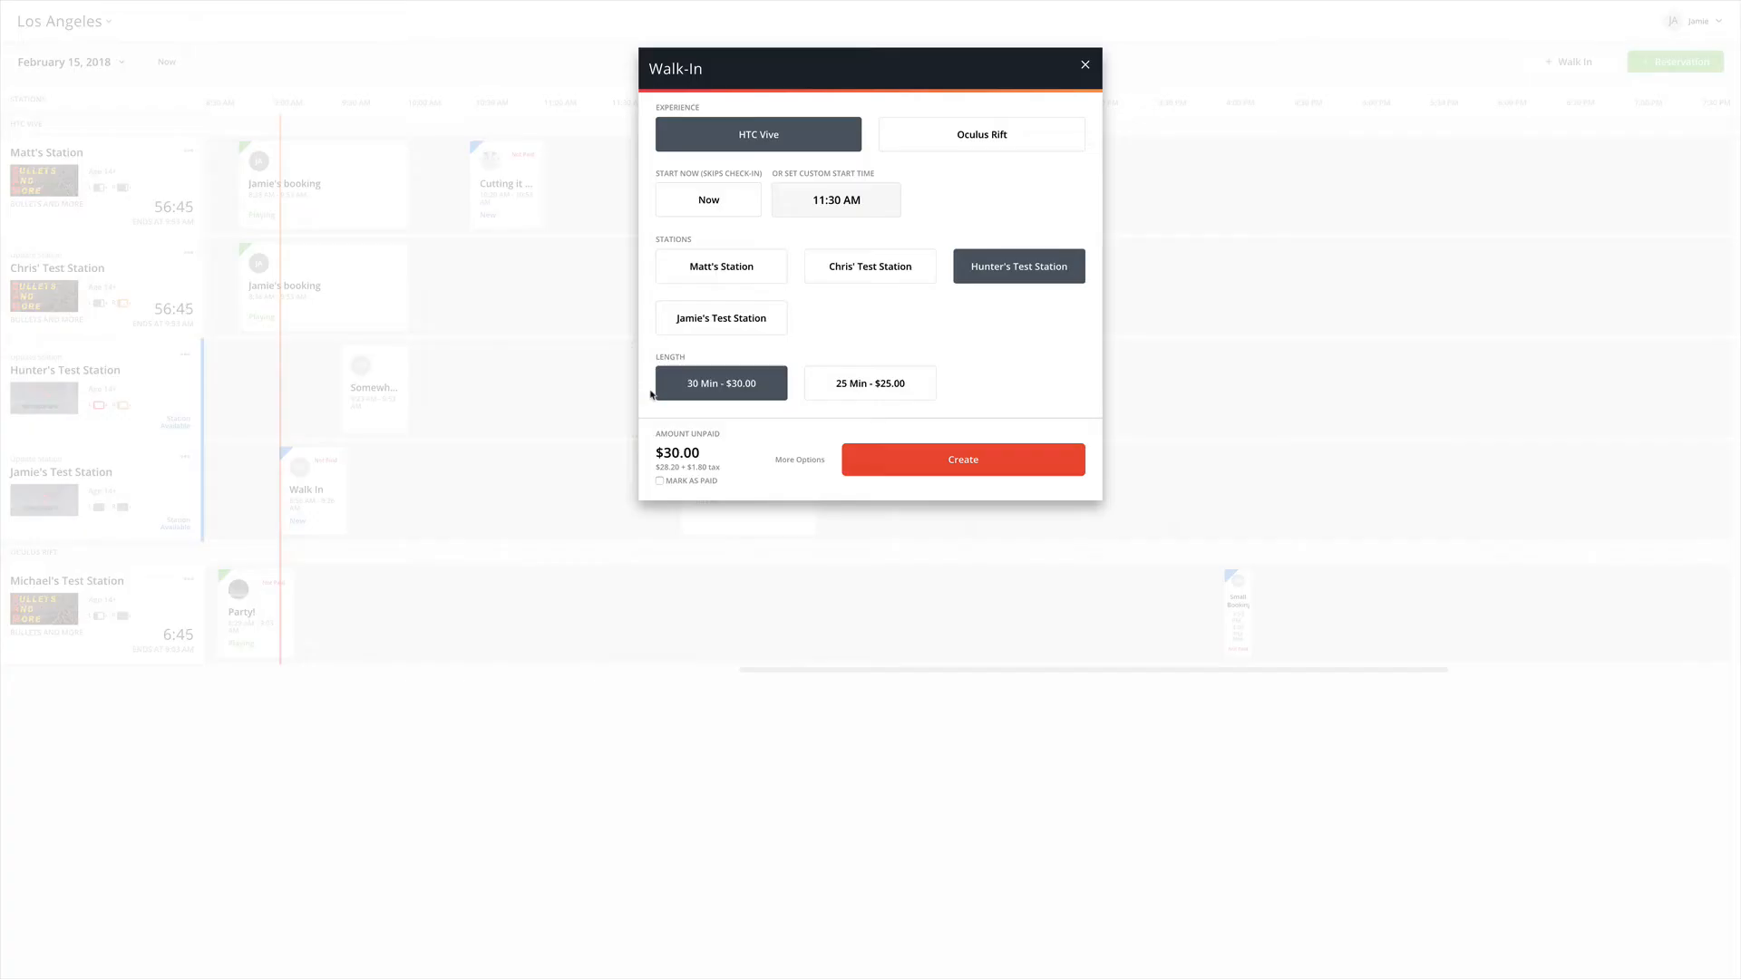
click(887, 471)
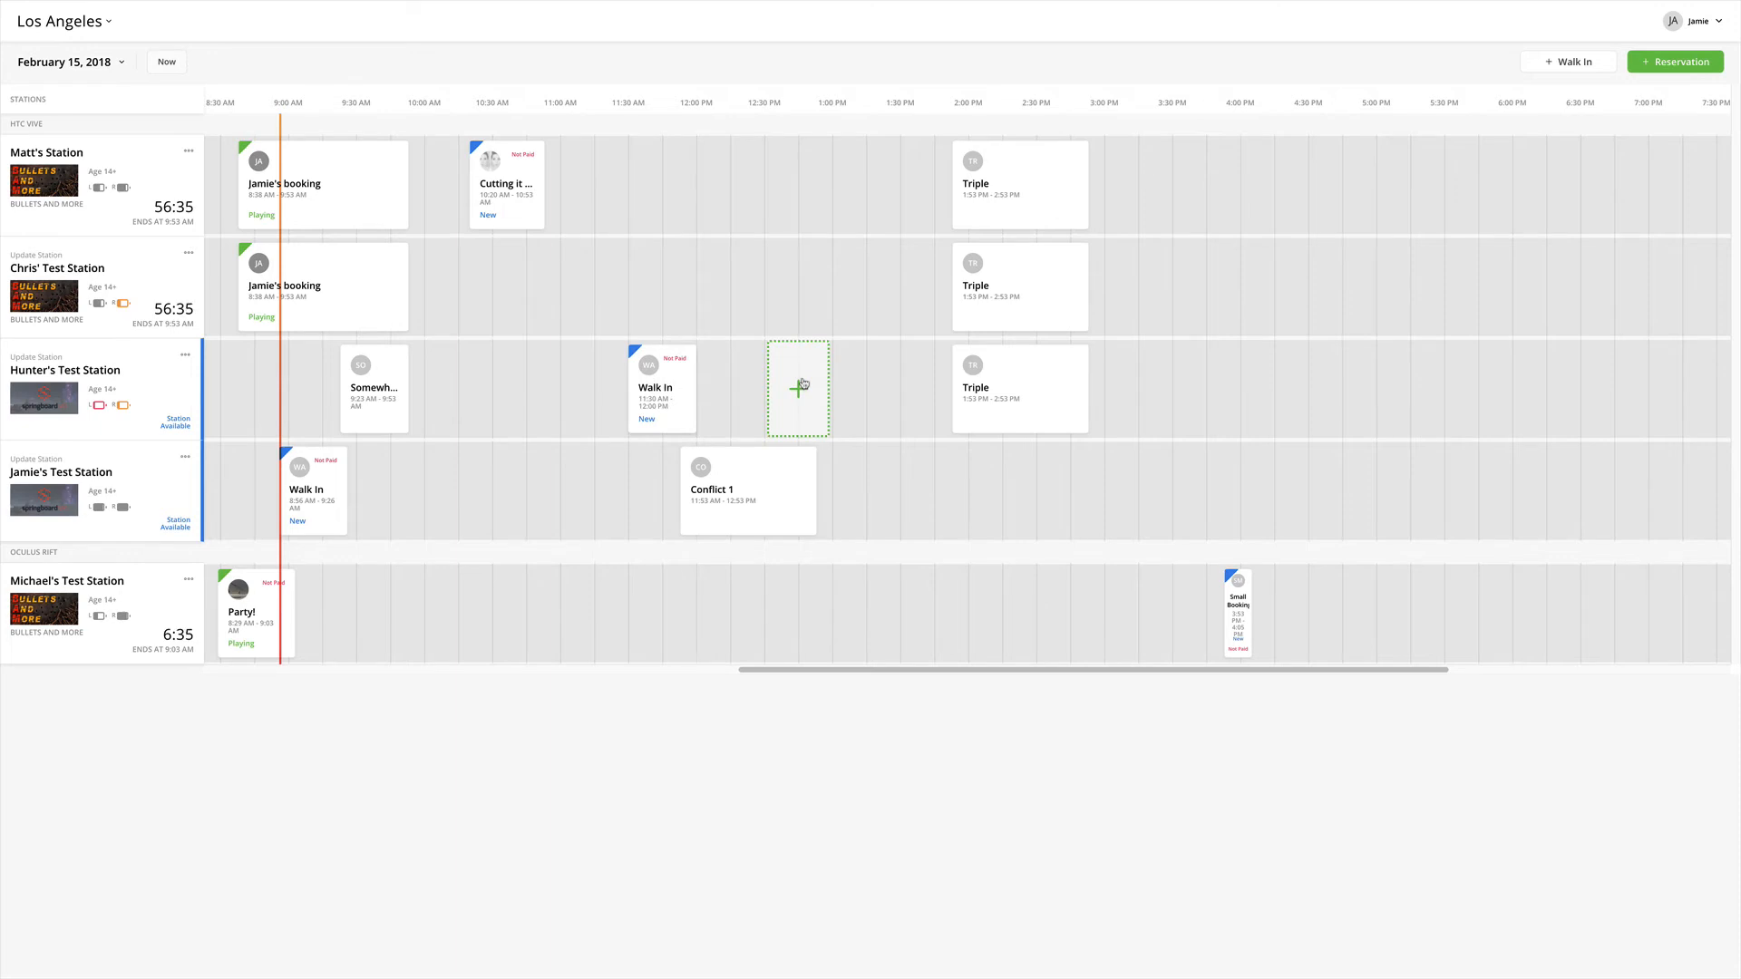
click(789, 198)
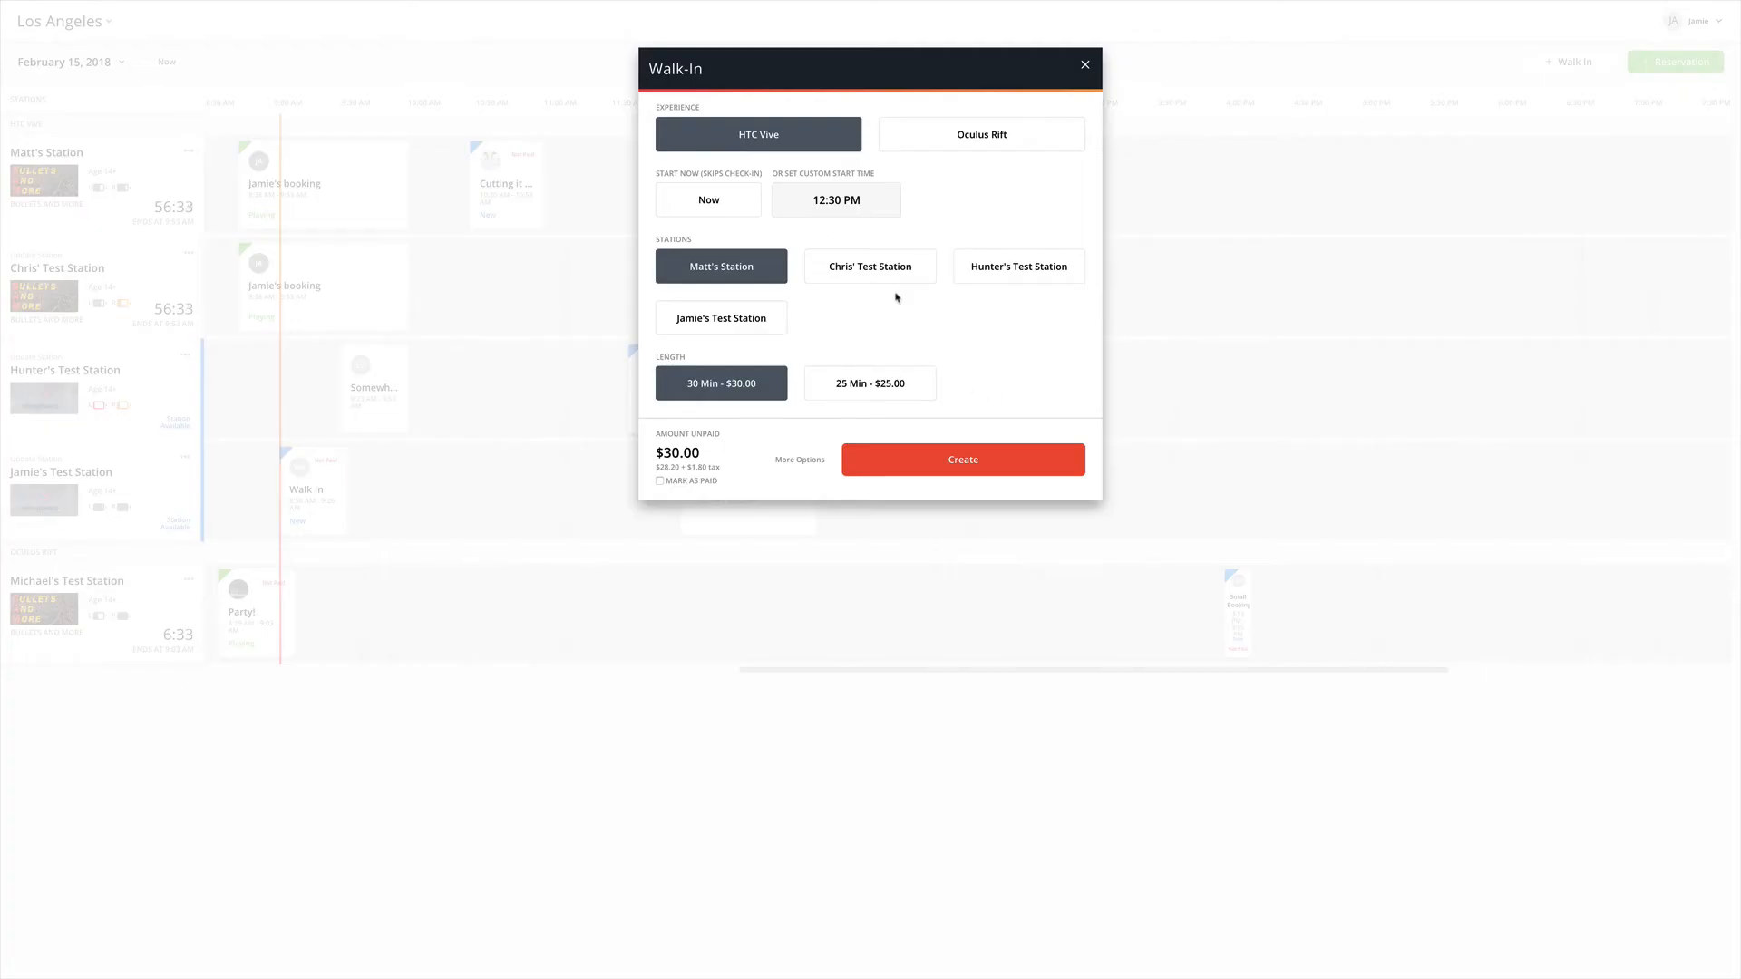
click(870, 266)
click(1019, 265)
click(949, 459)
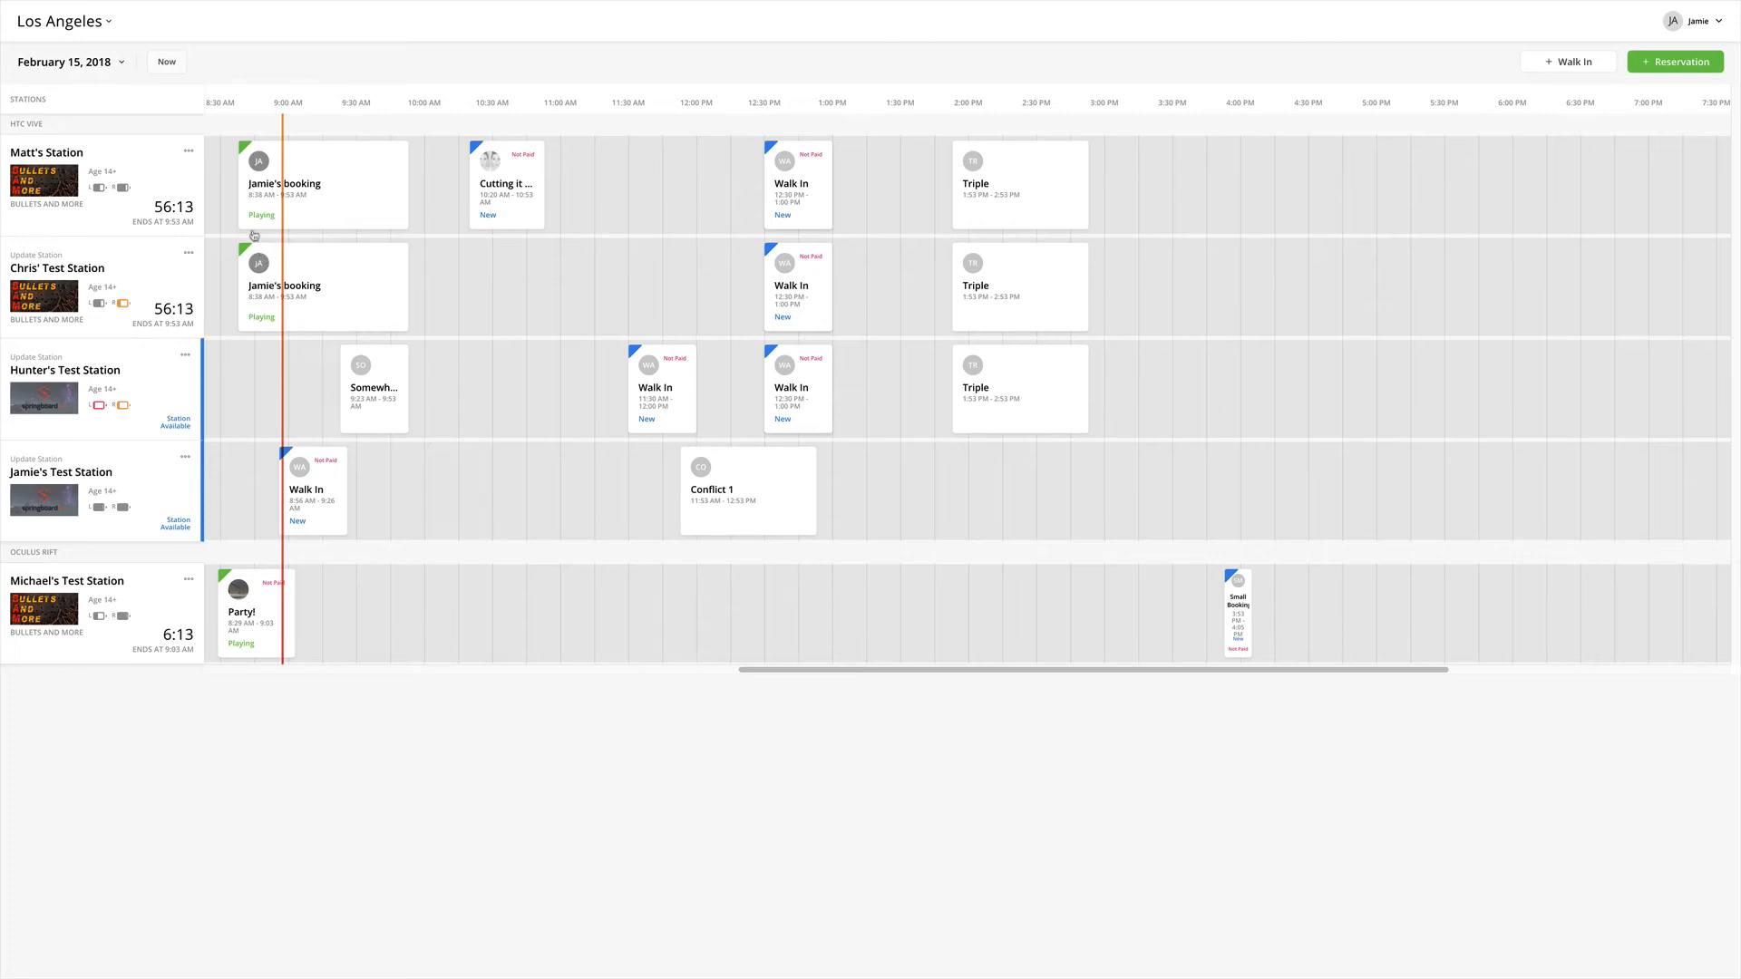
Pause and resume the session playing on the first HTC Vive station twice, and close its booking details.
click(341, 200)
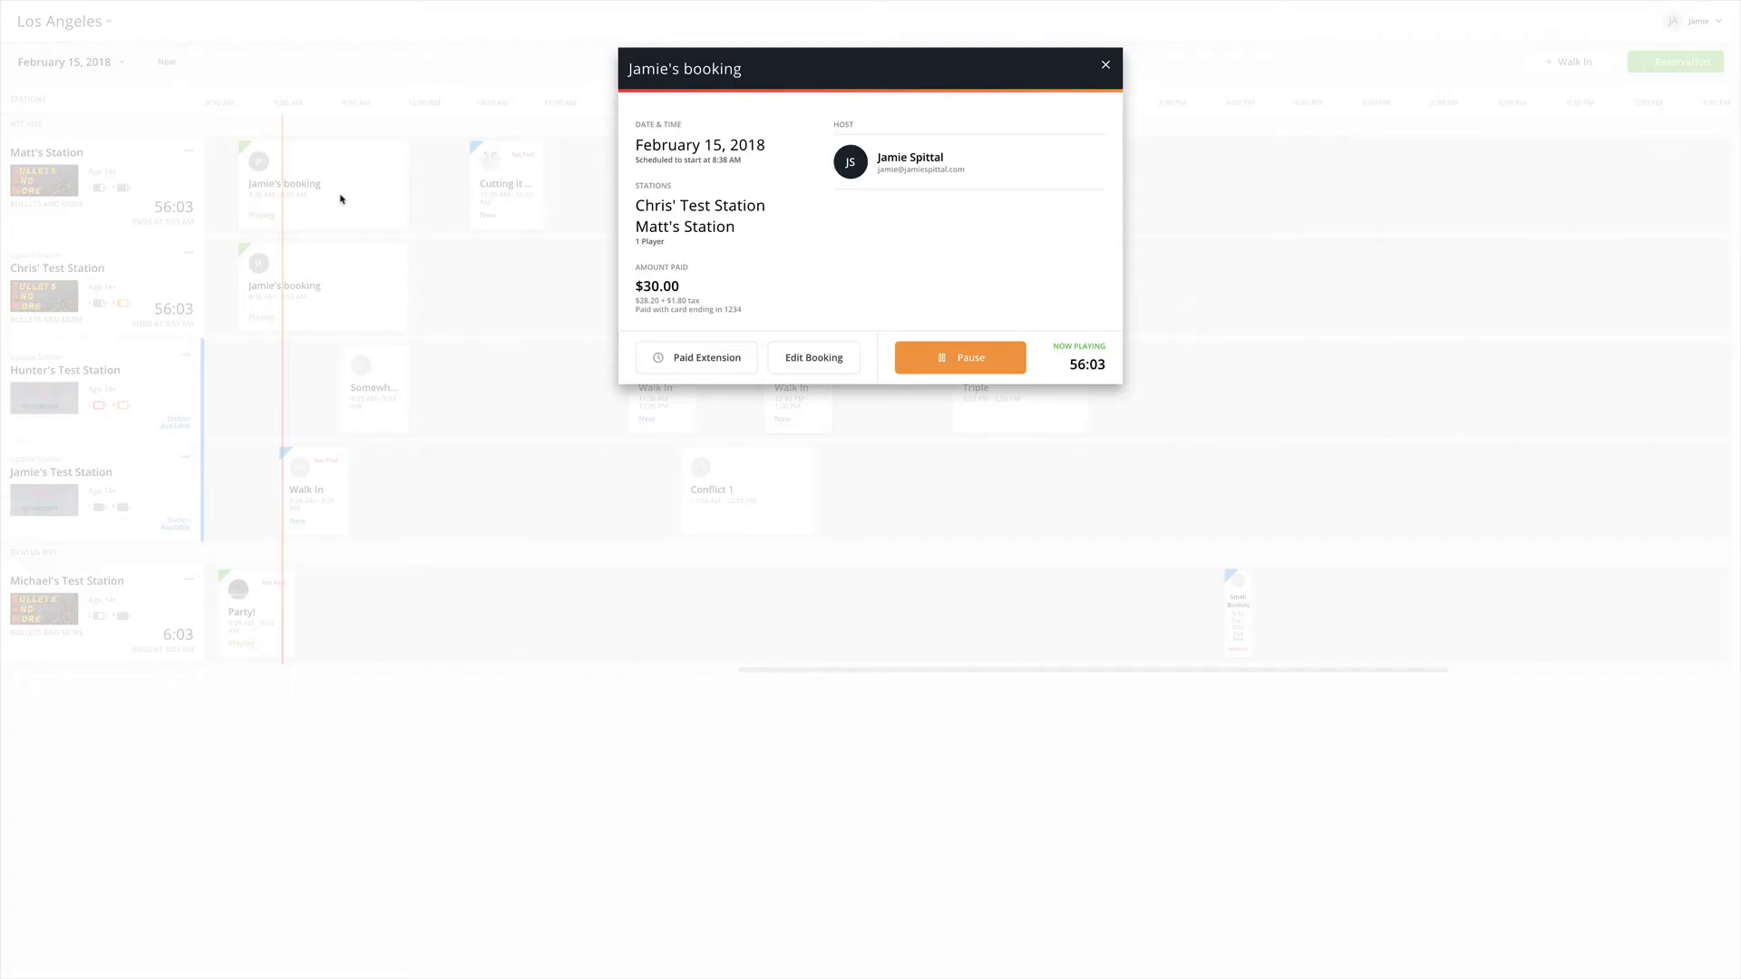
click(937, 359)
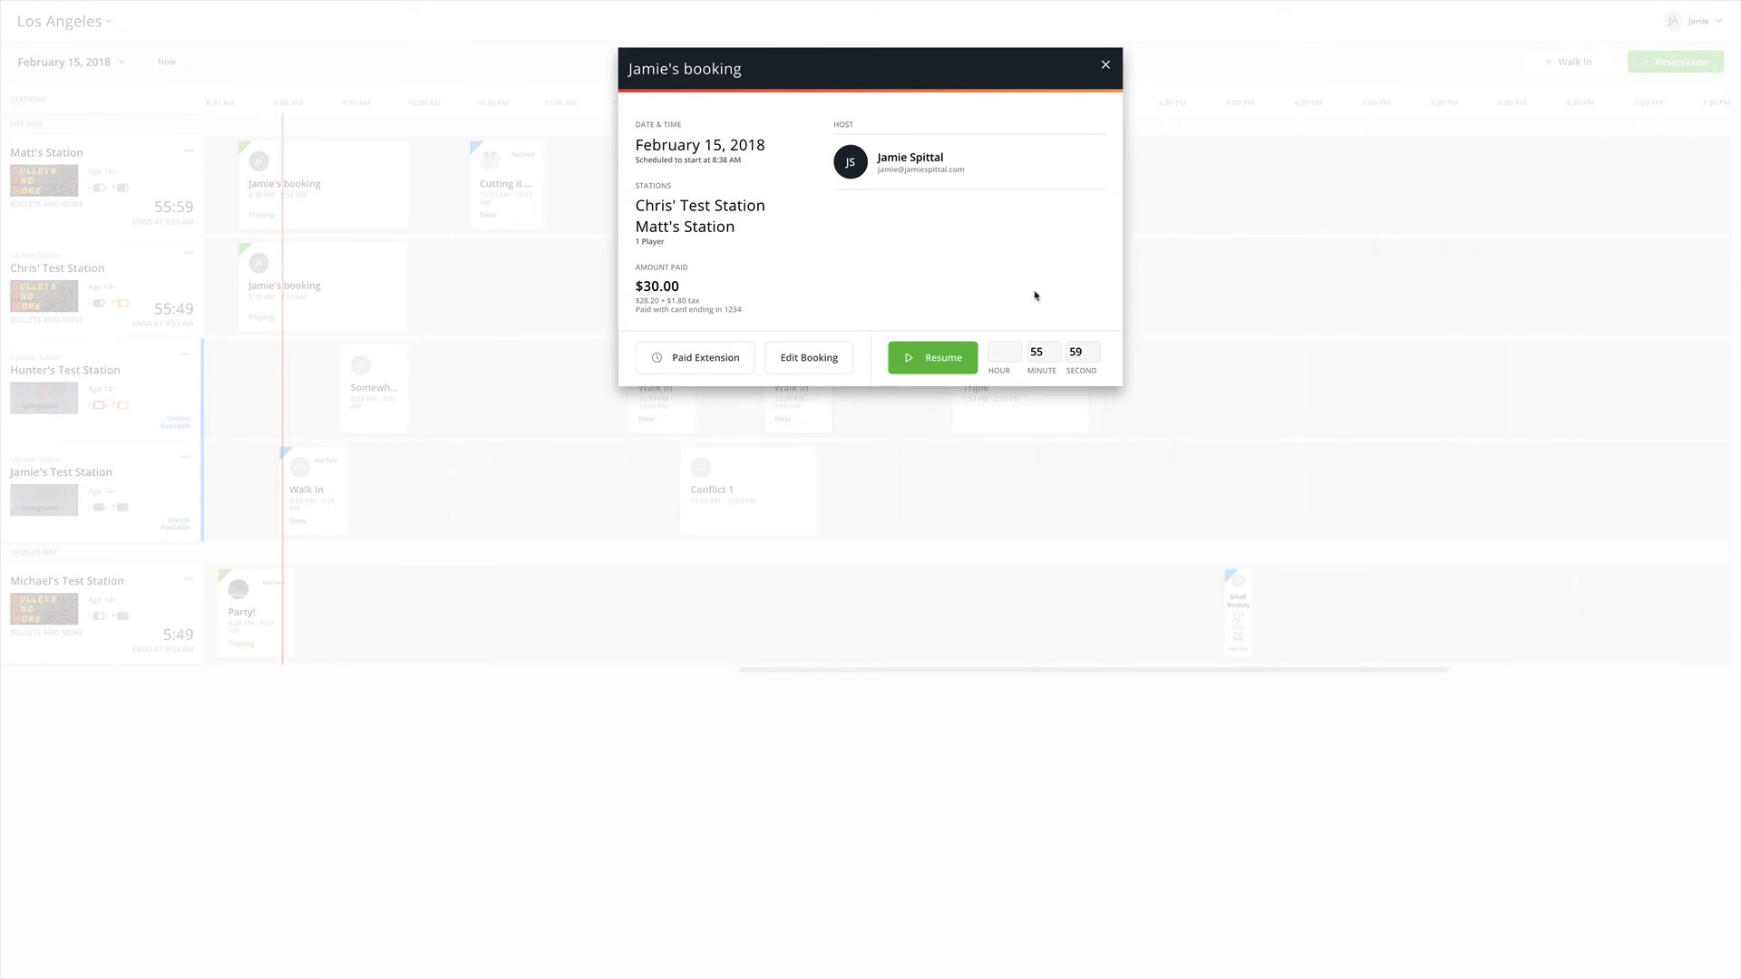
click(932, 359)
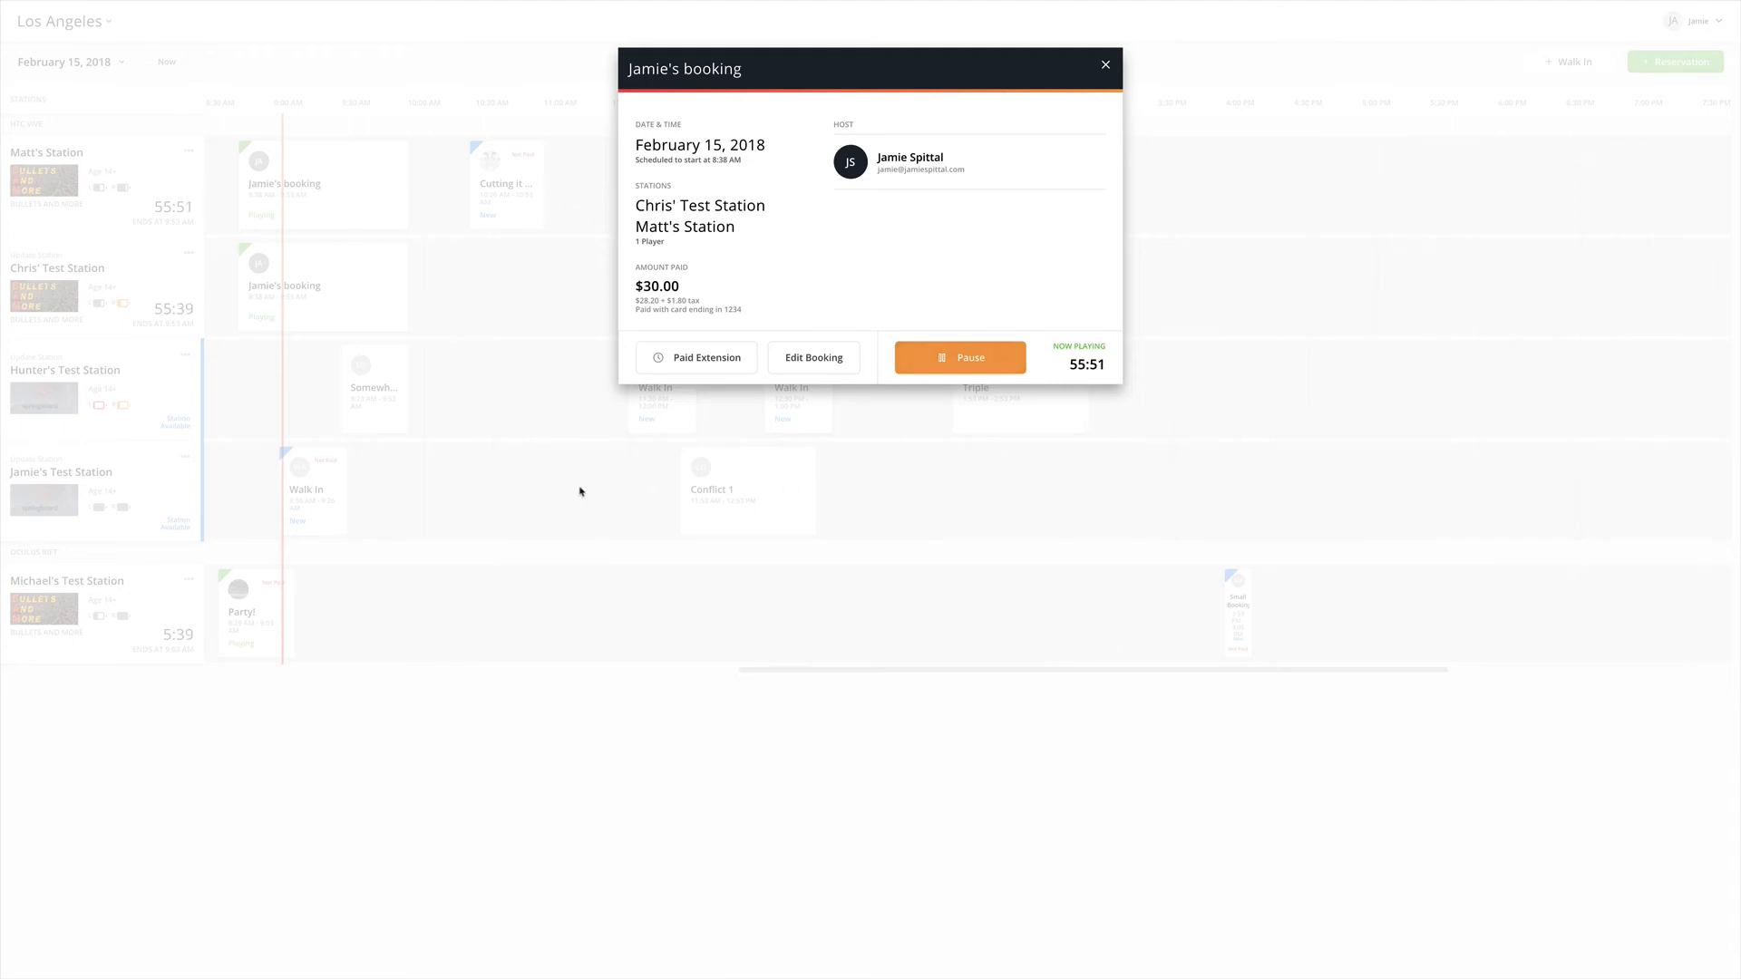
click(967, 362)
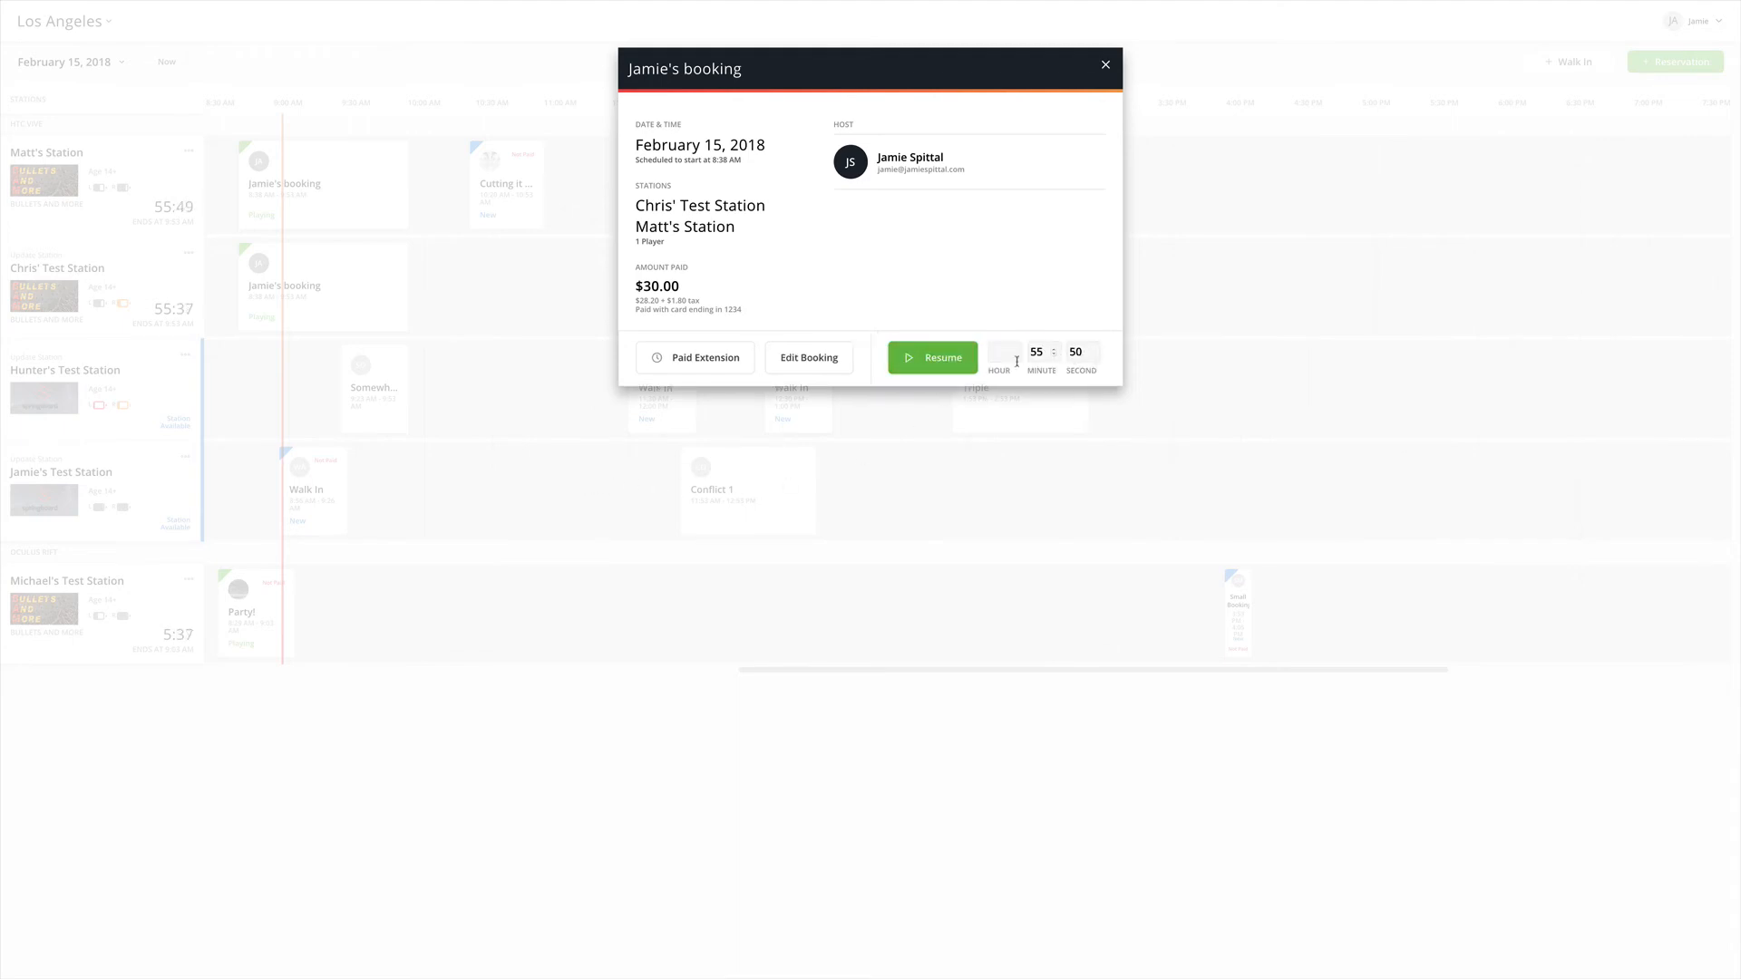
click(964, 363)
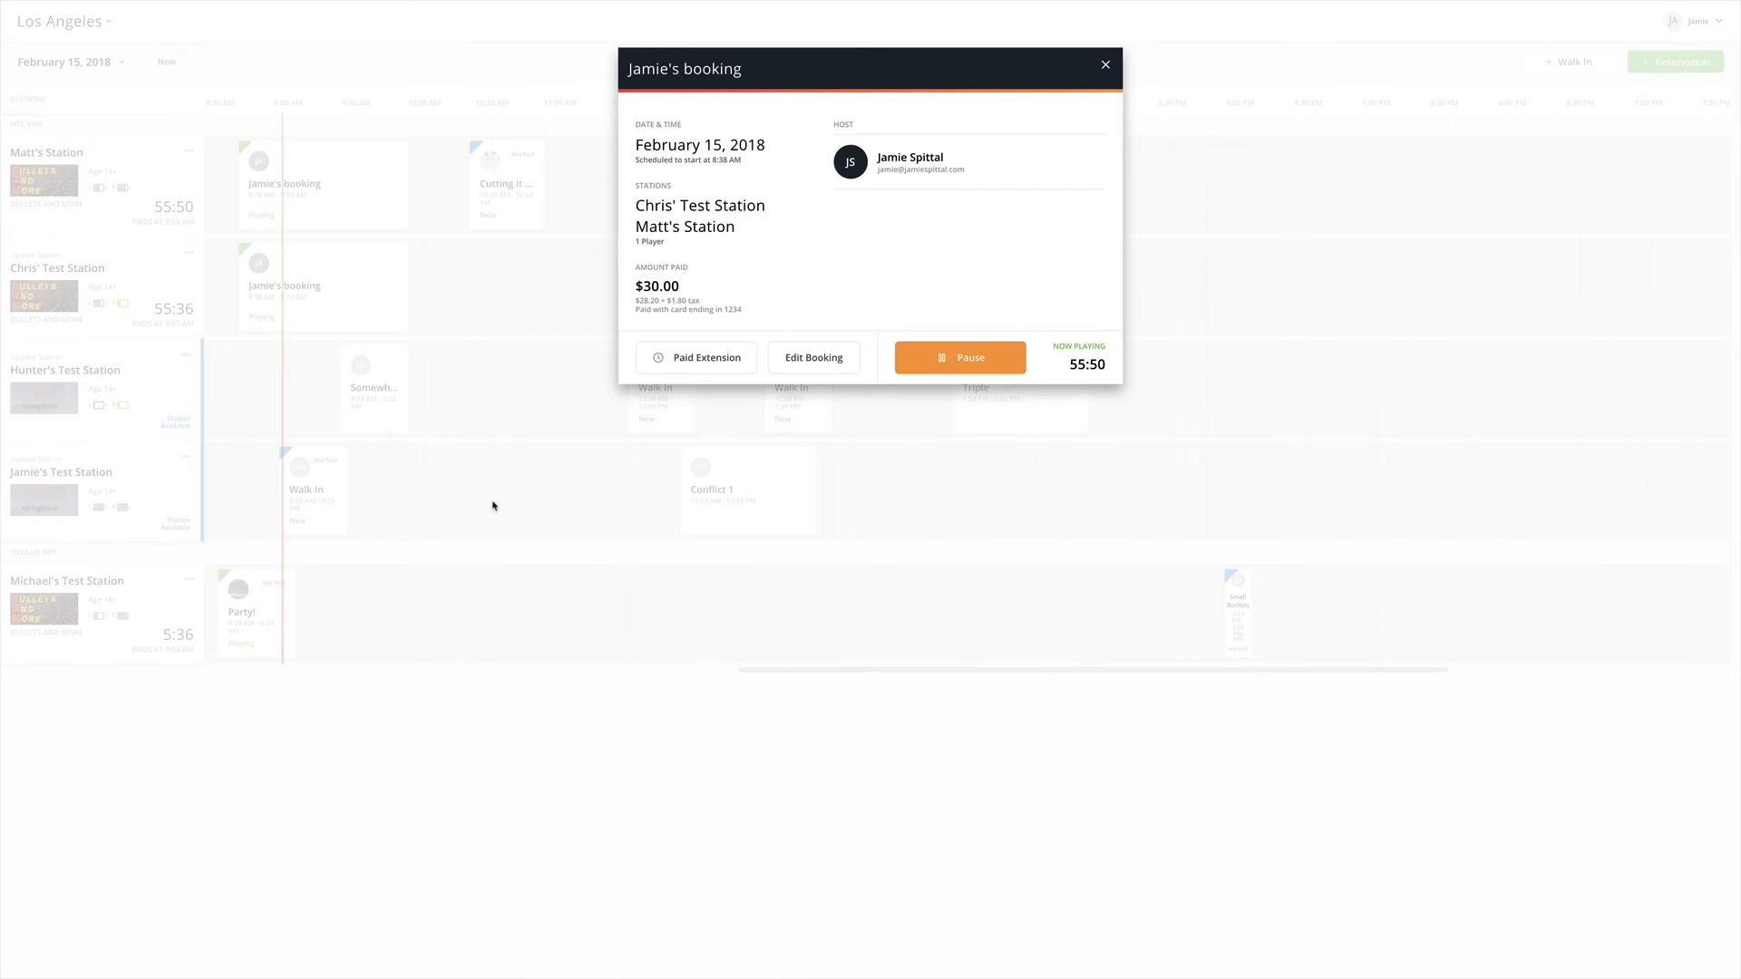
click(563, 490)
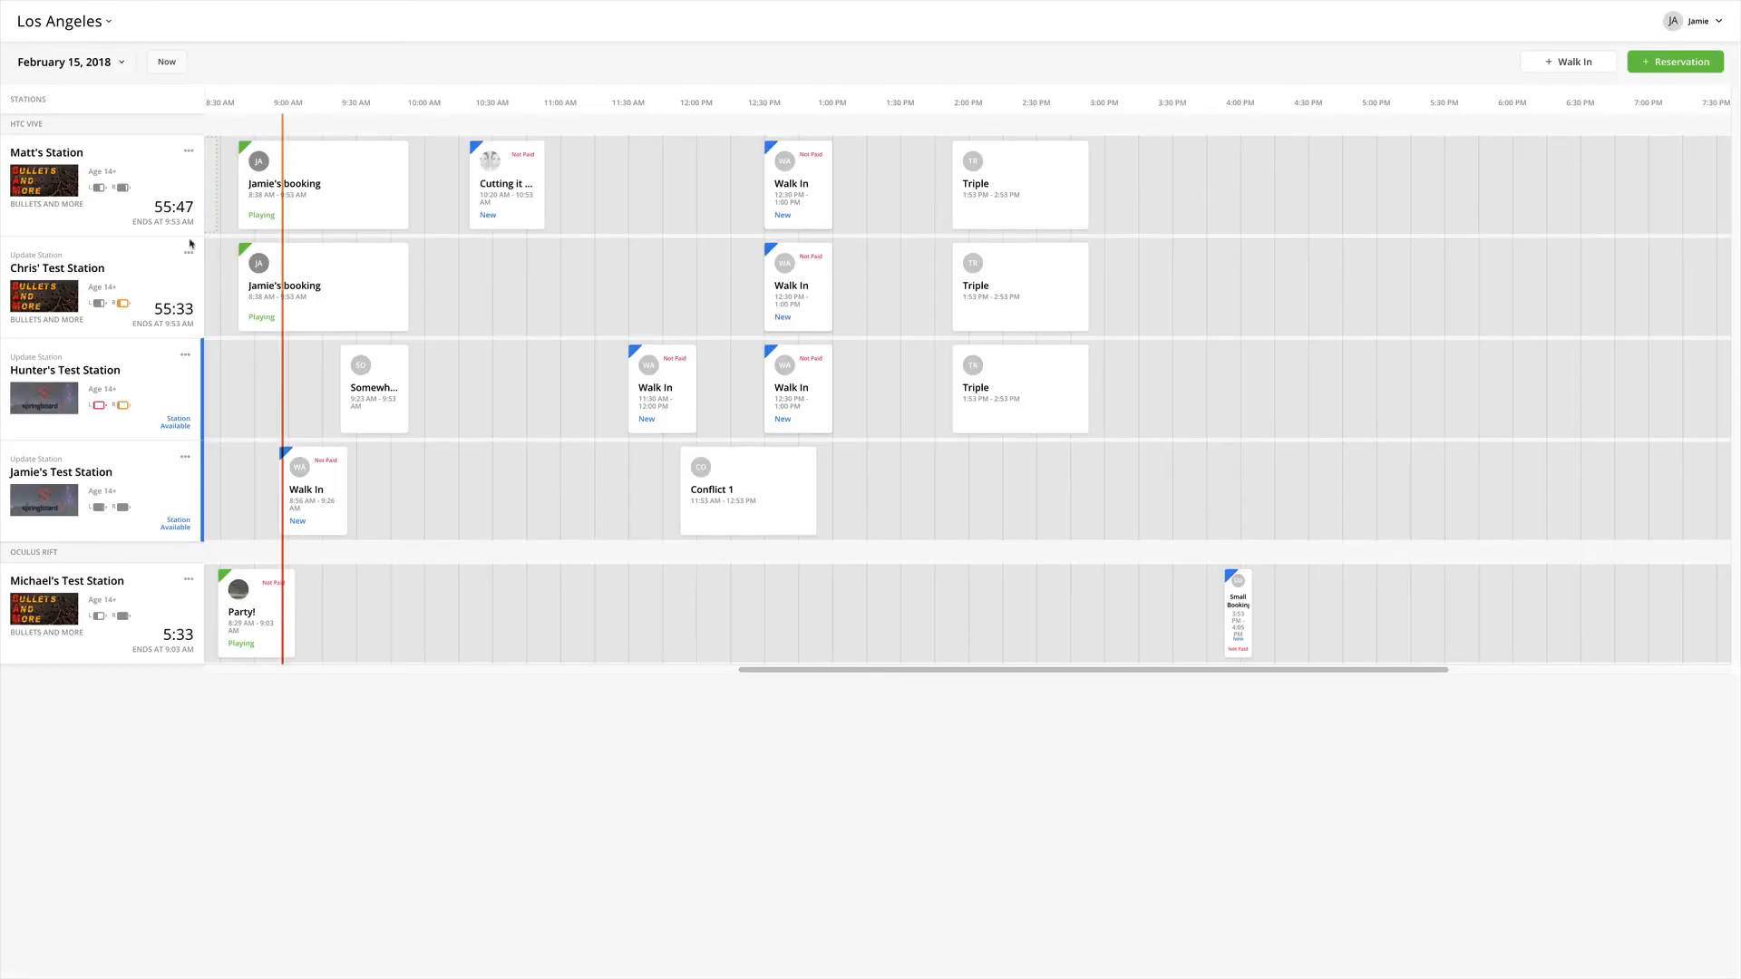
Pause the session playing on the second HTC Vive station, increase its remaining seconds, and resume play.
click(306, 295)
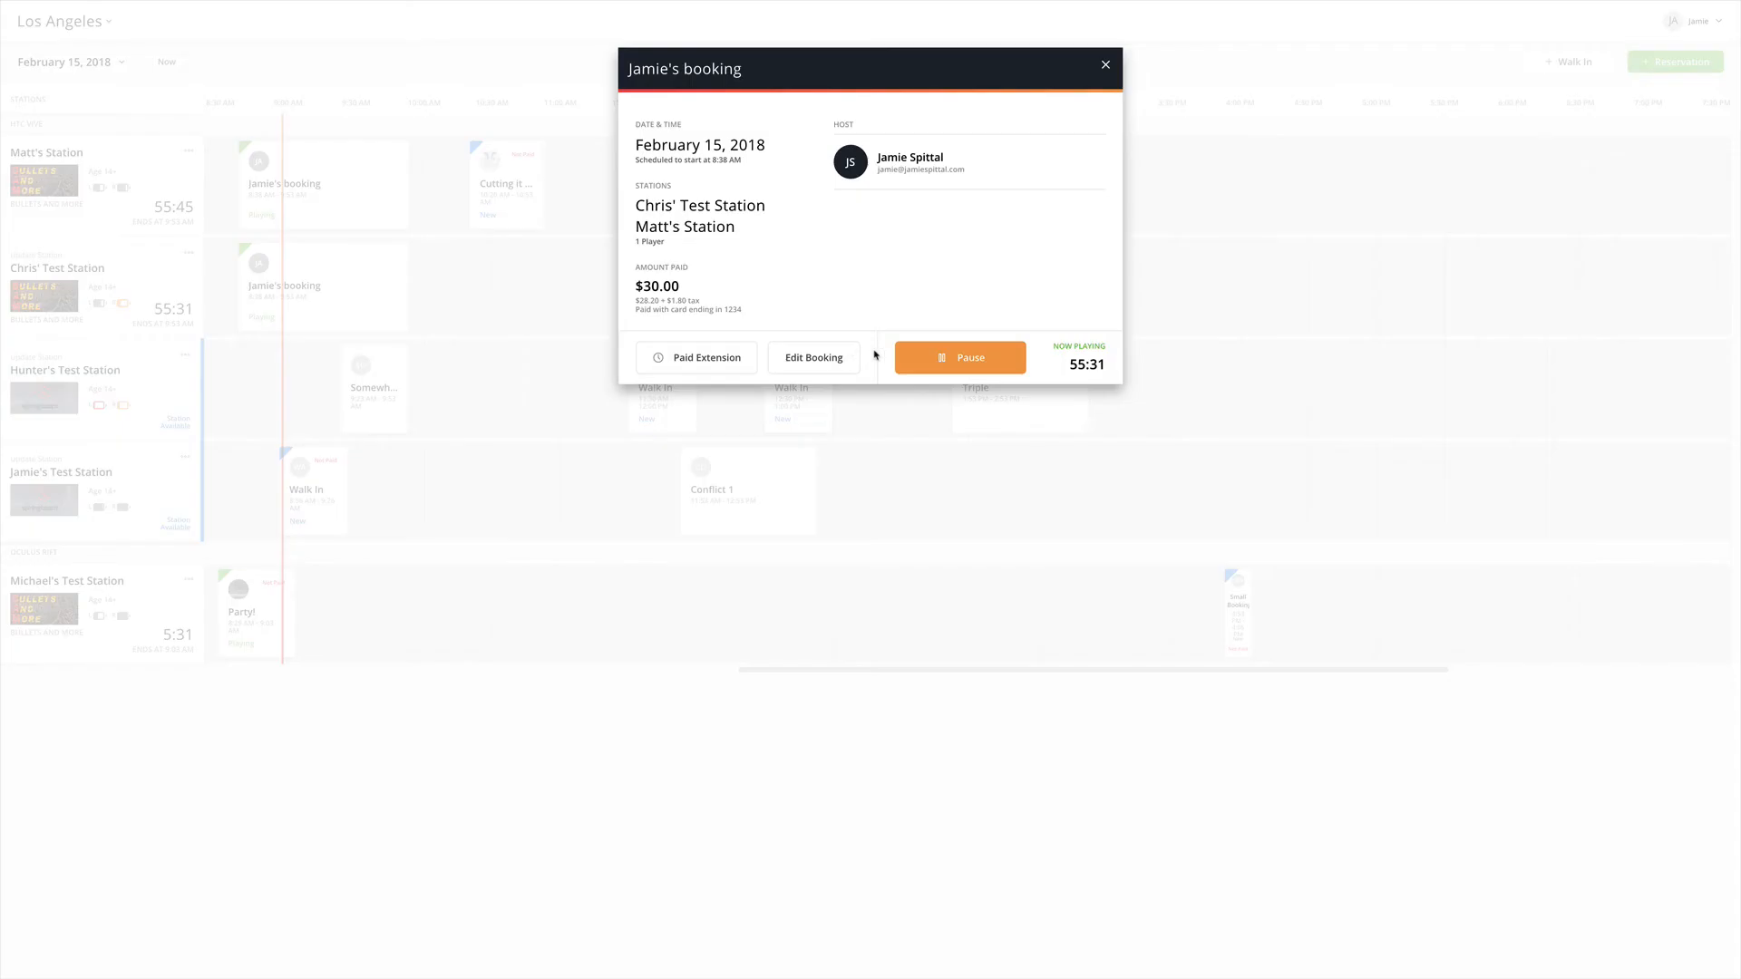
click(1000, 353)
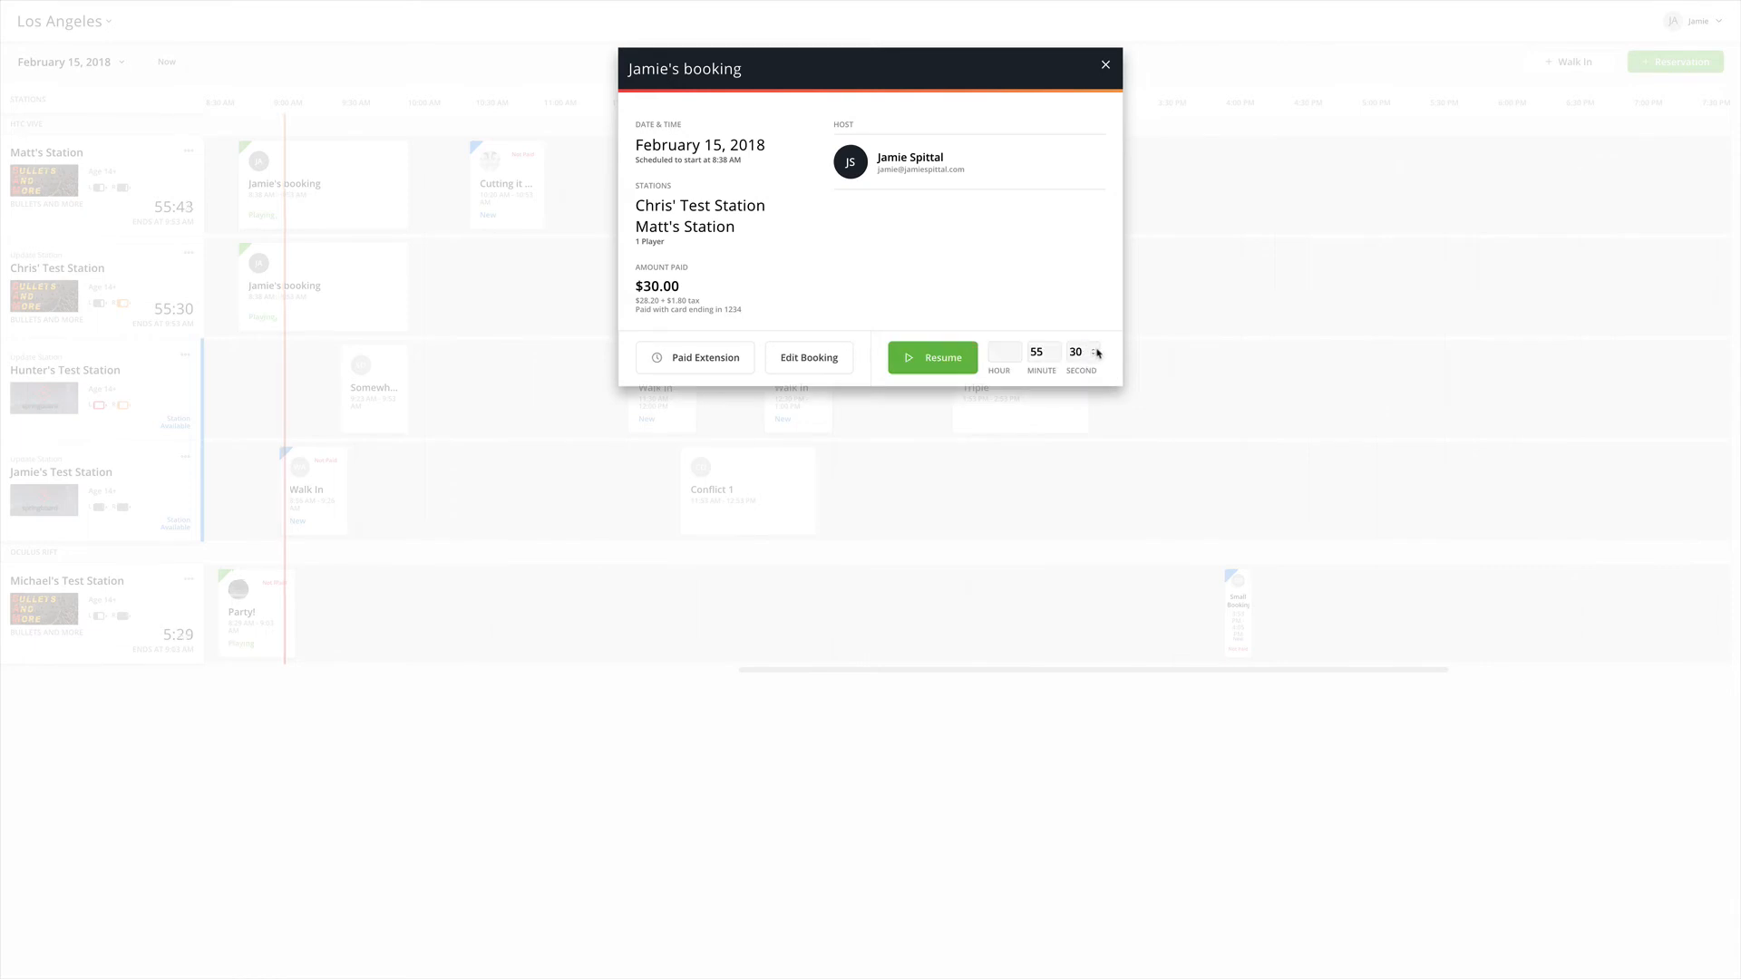
click(1094, 351)
click(920, 361)
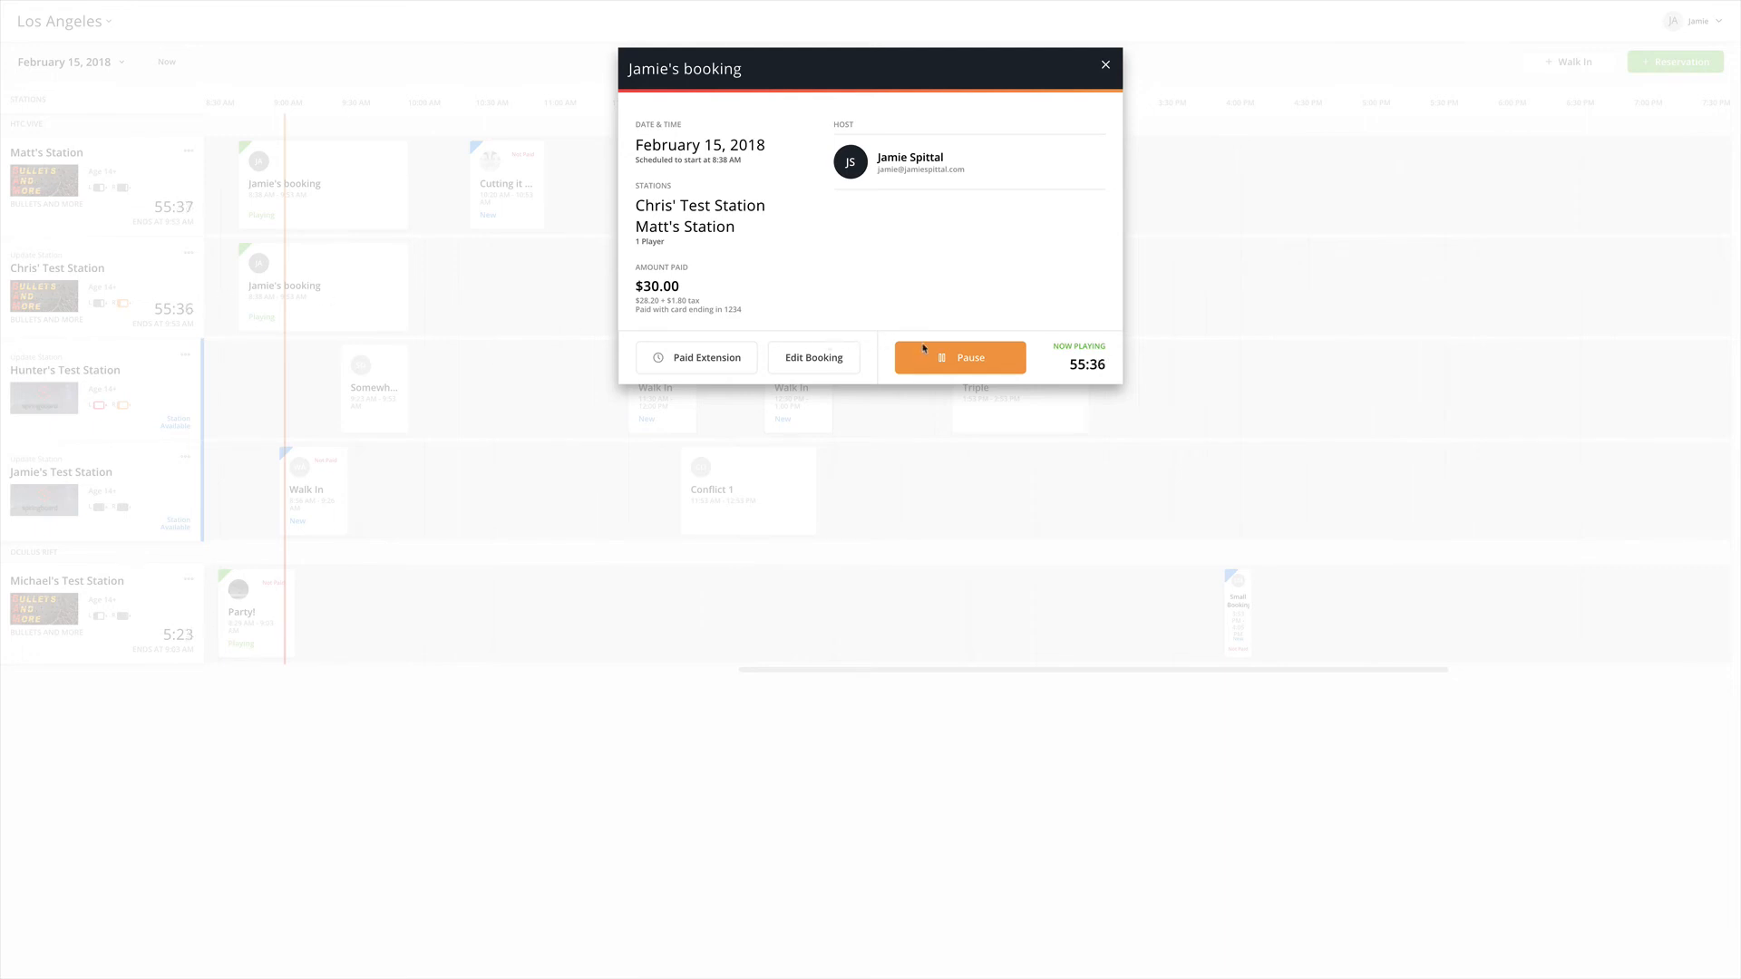
Pause the second station's session, set its remaining minutes to 65, and resume play before closing the booking details.
click(968, 360)
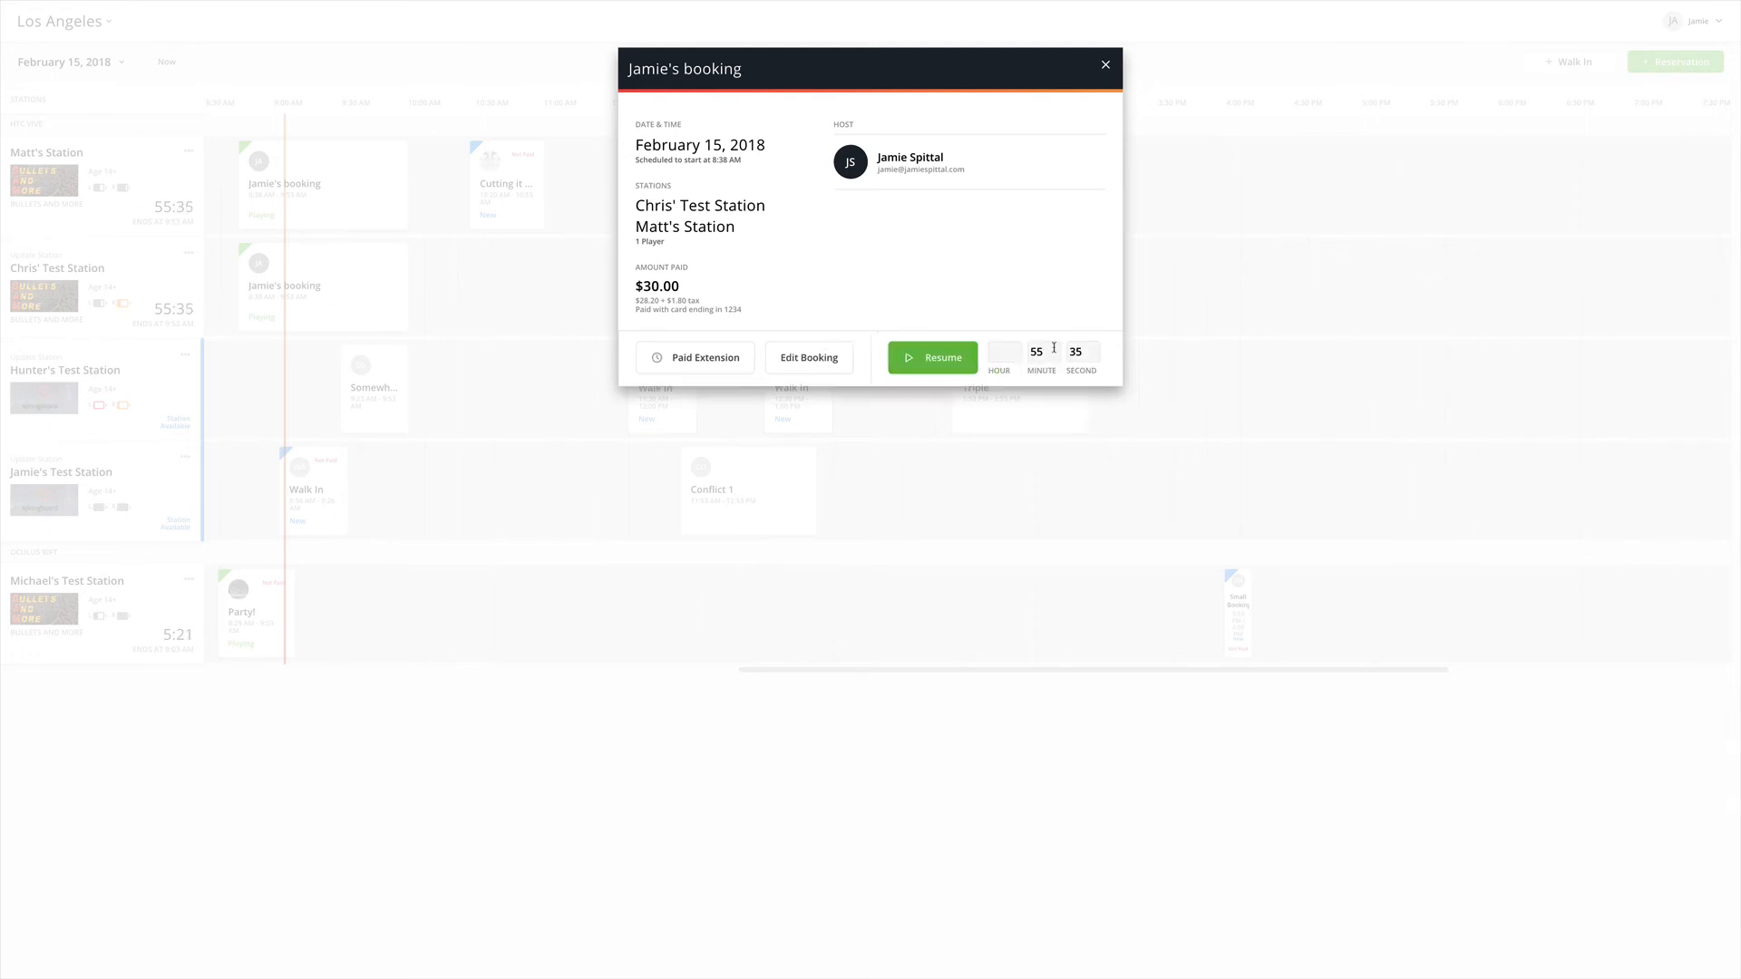
click(1038, 352)
text(65)
click(930, 360)
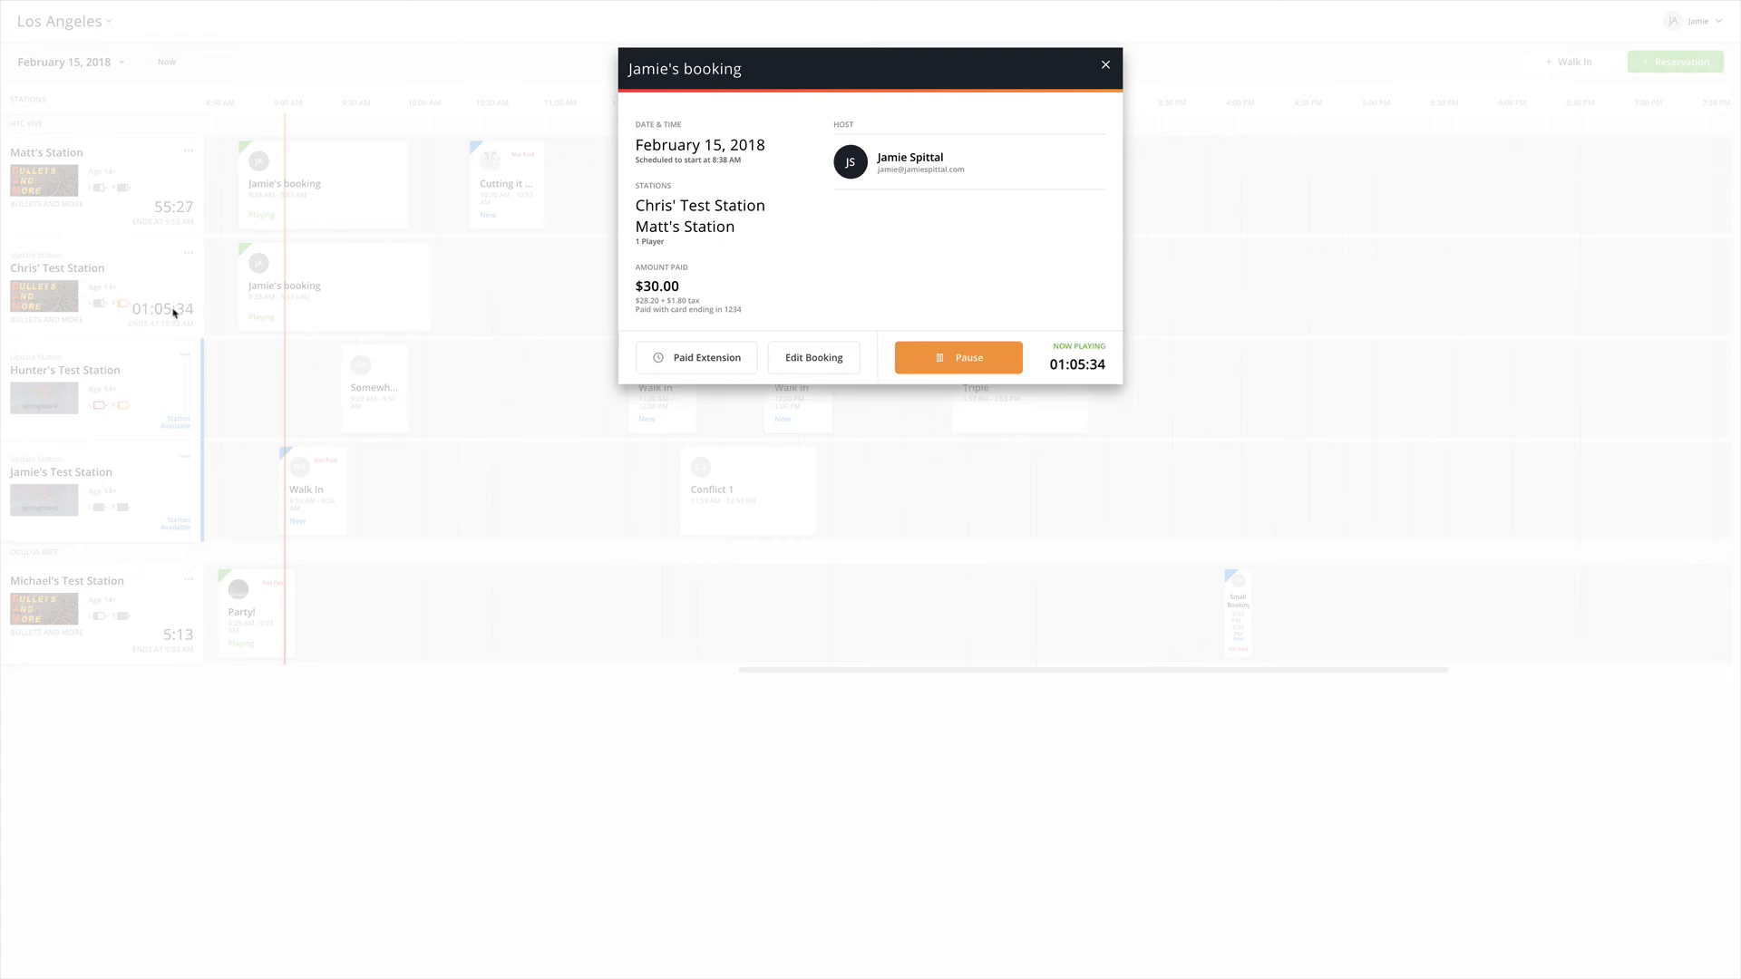
click(1105, 65)
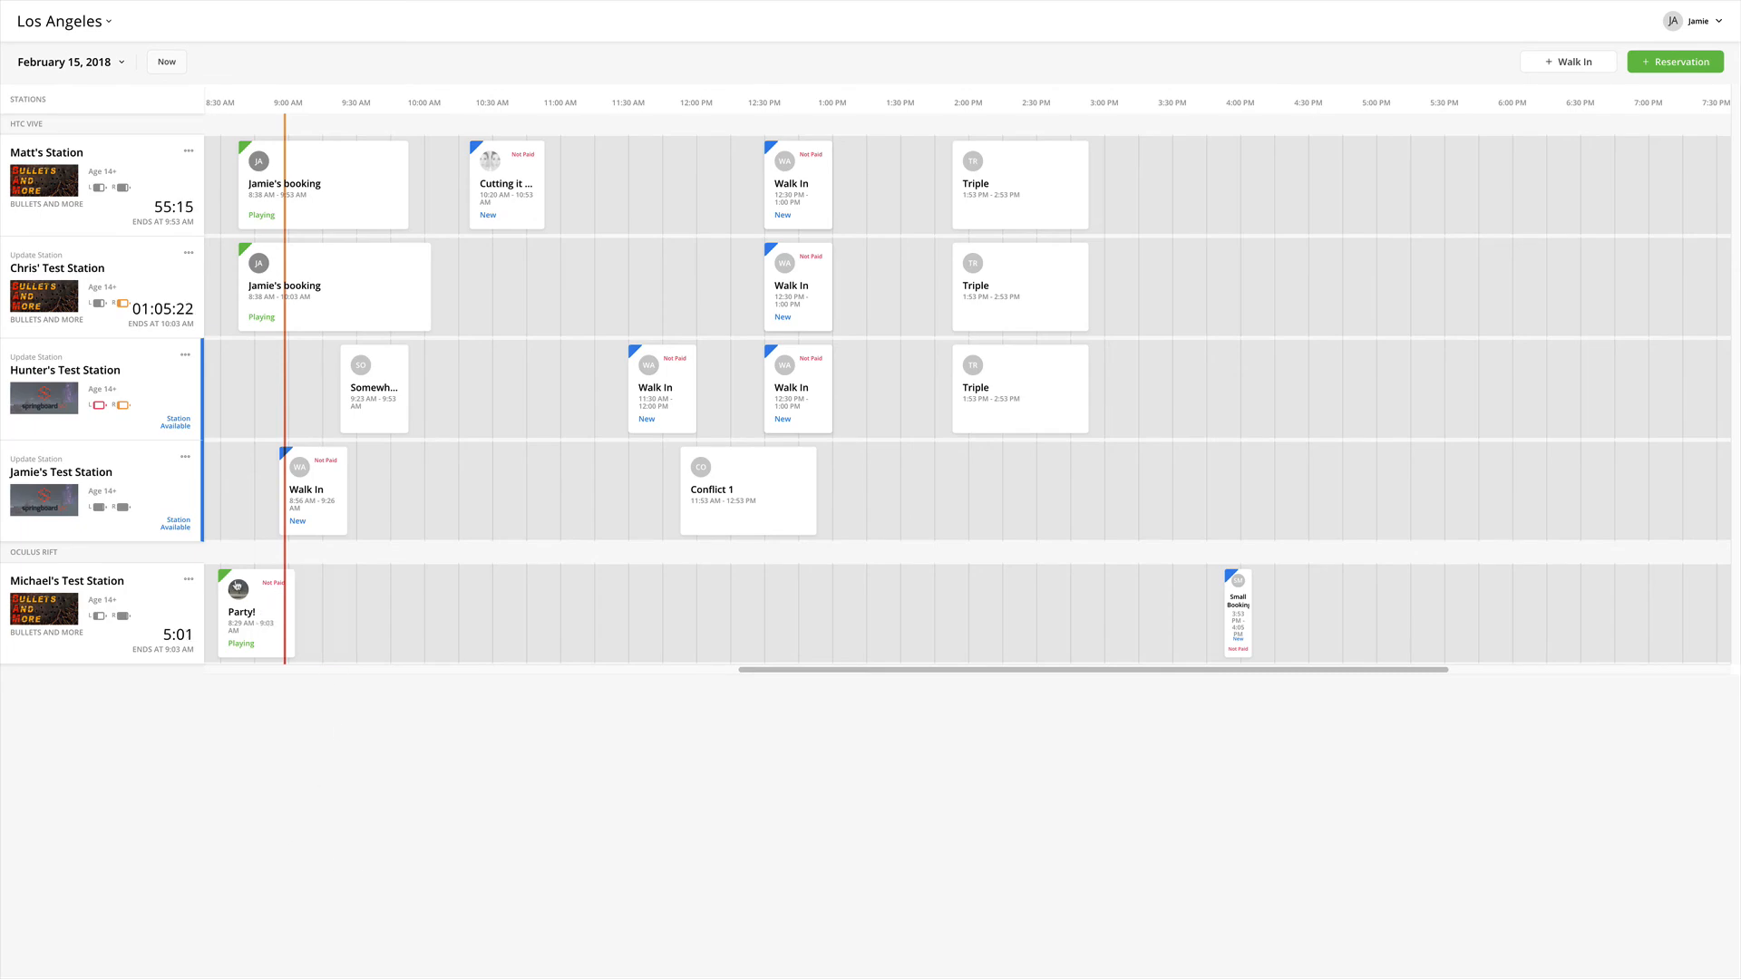
Add a 25-minute, $25.00 paid extension to the first HTC Vive station's playing booking, using manual payment marked as paid.
click(272, 158)
click(734, 370)
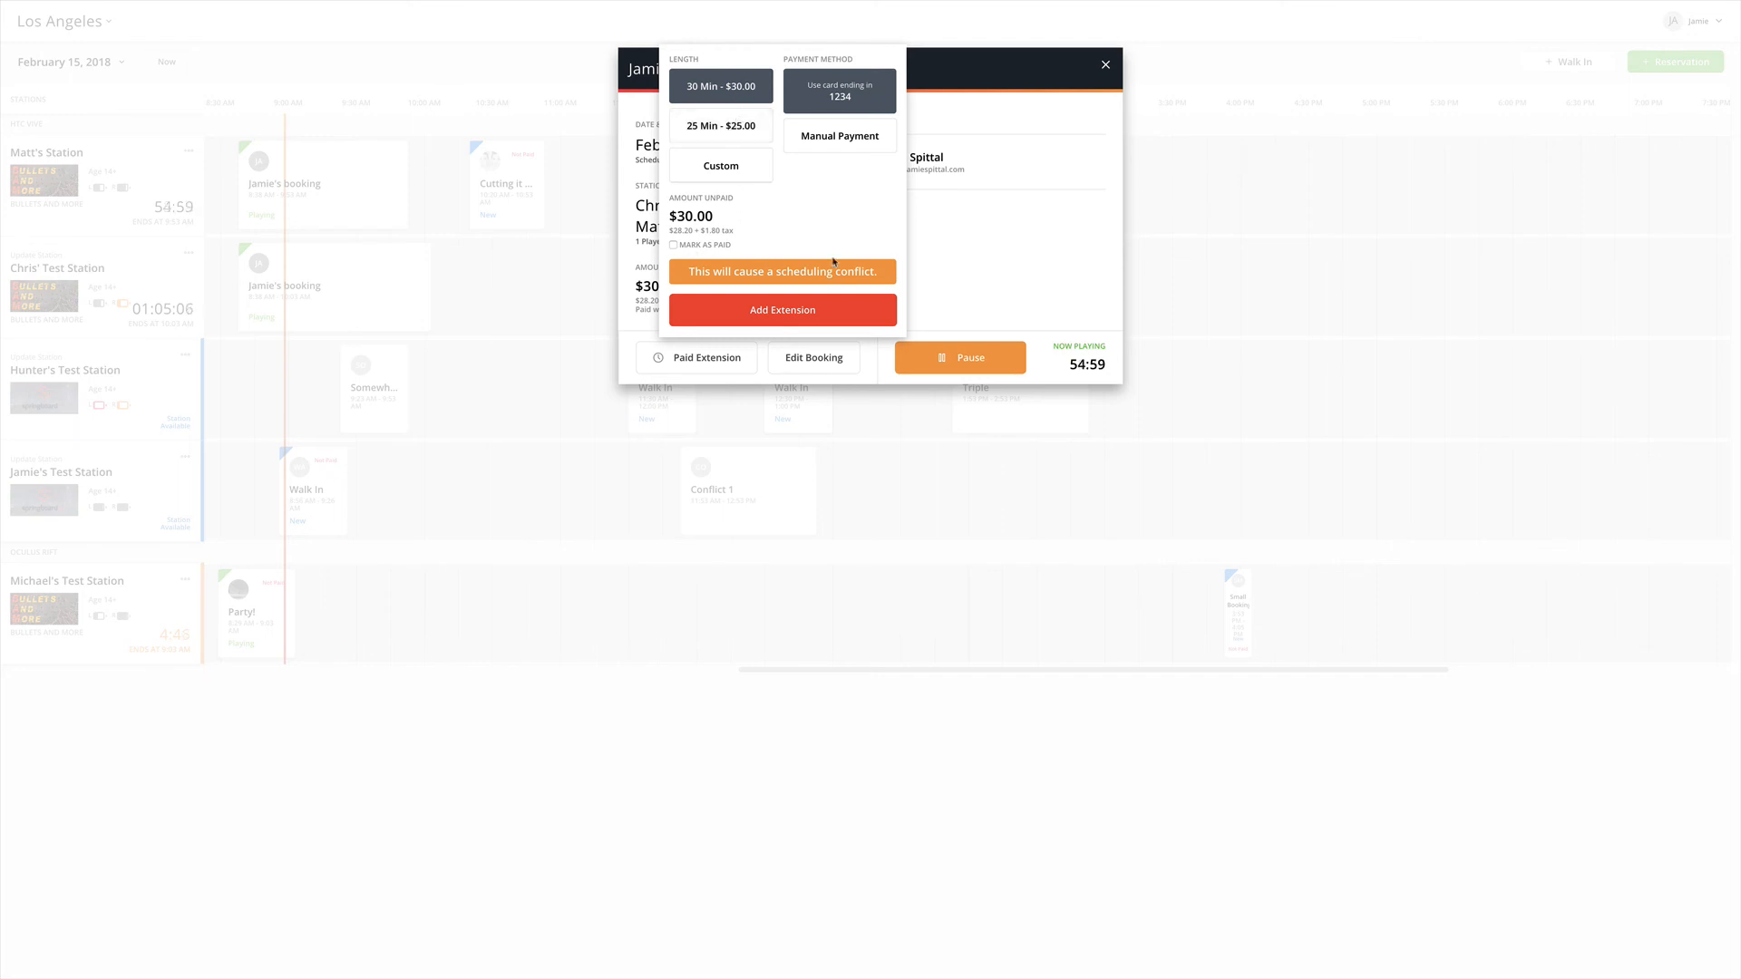
drag(695, 272, 843, 274)
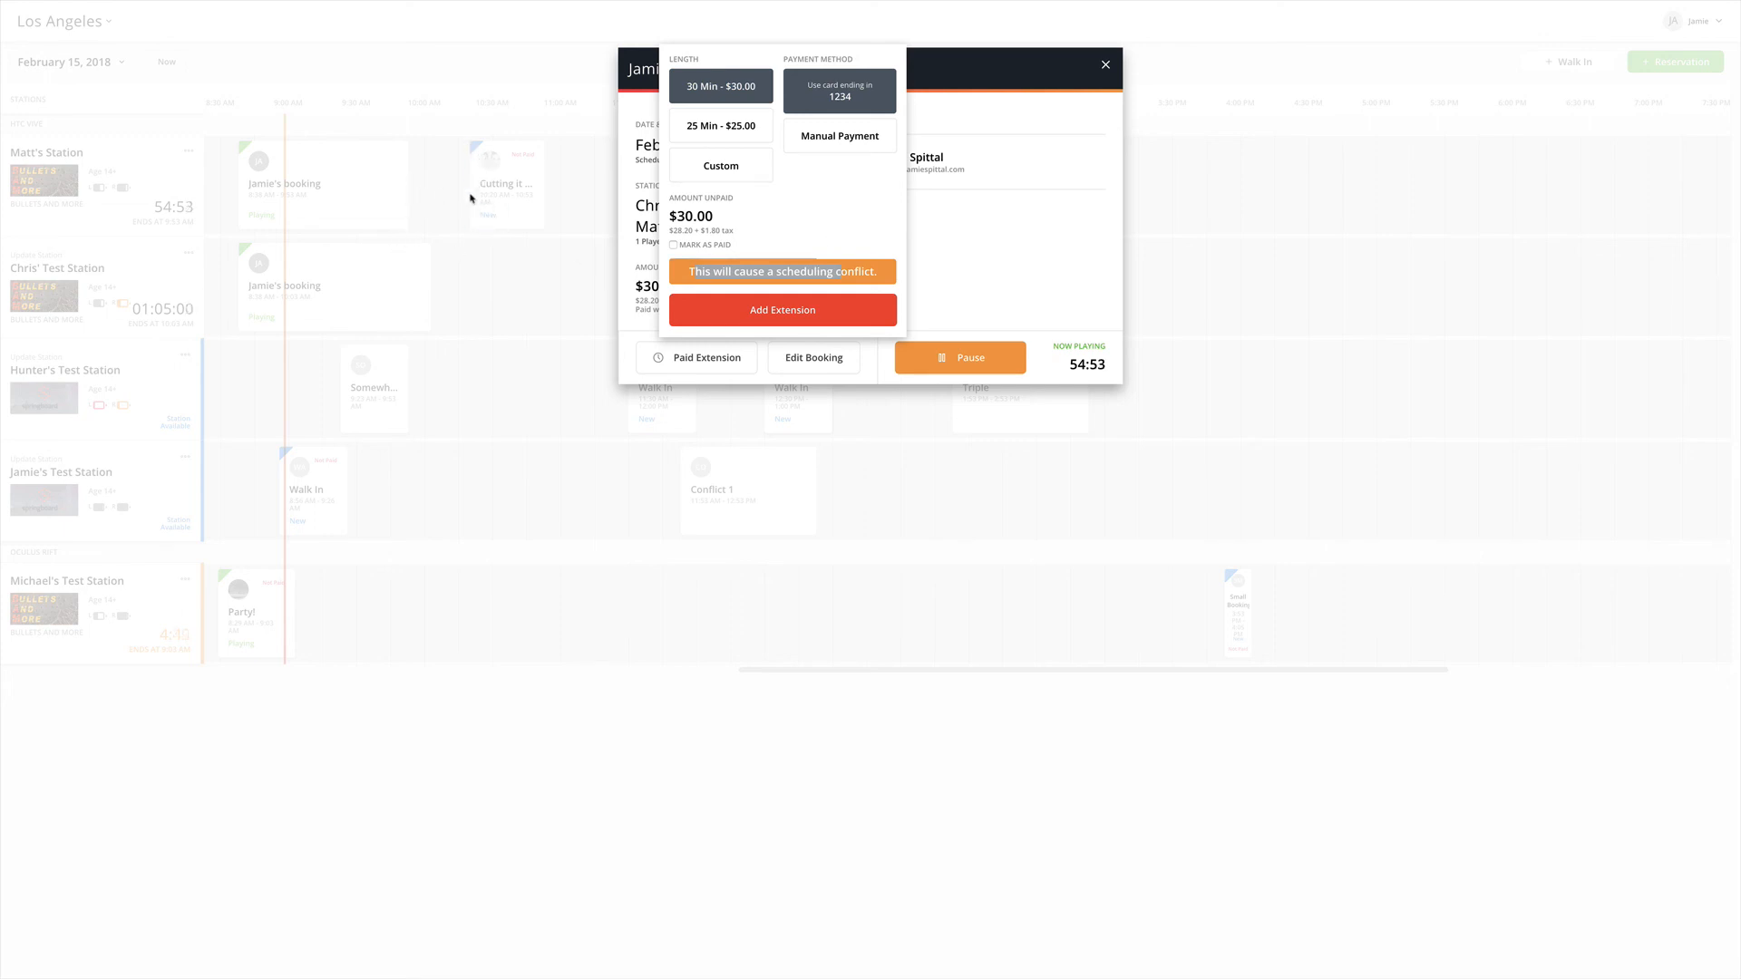
click(757, 129)
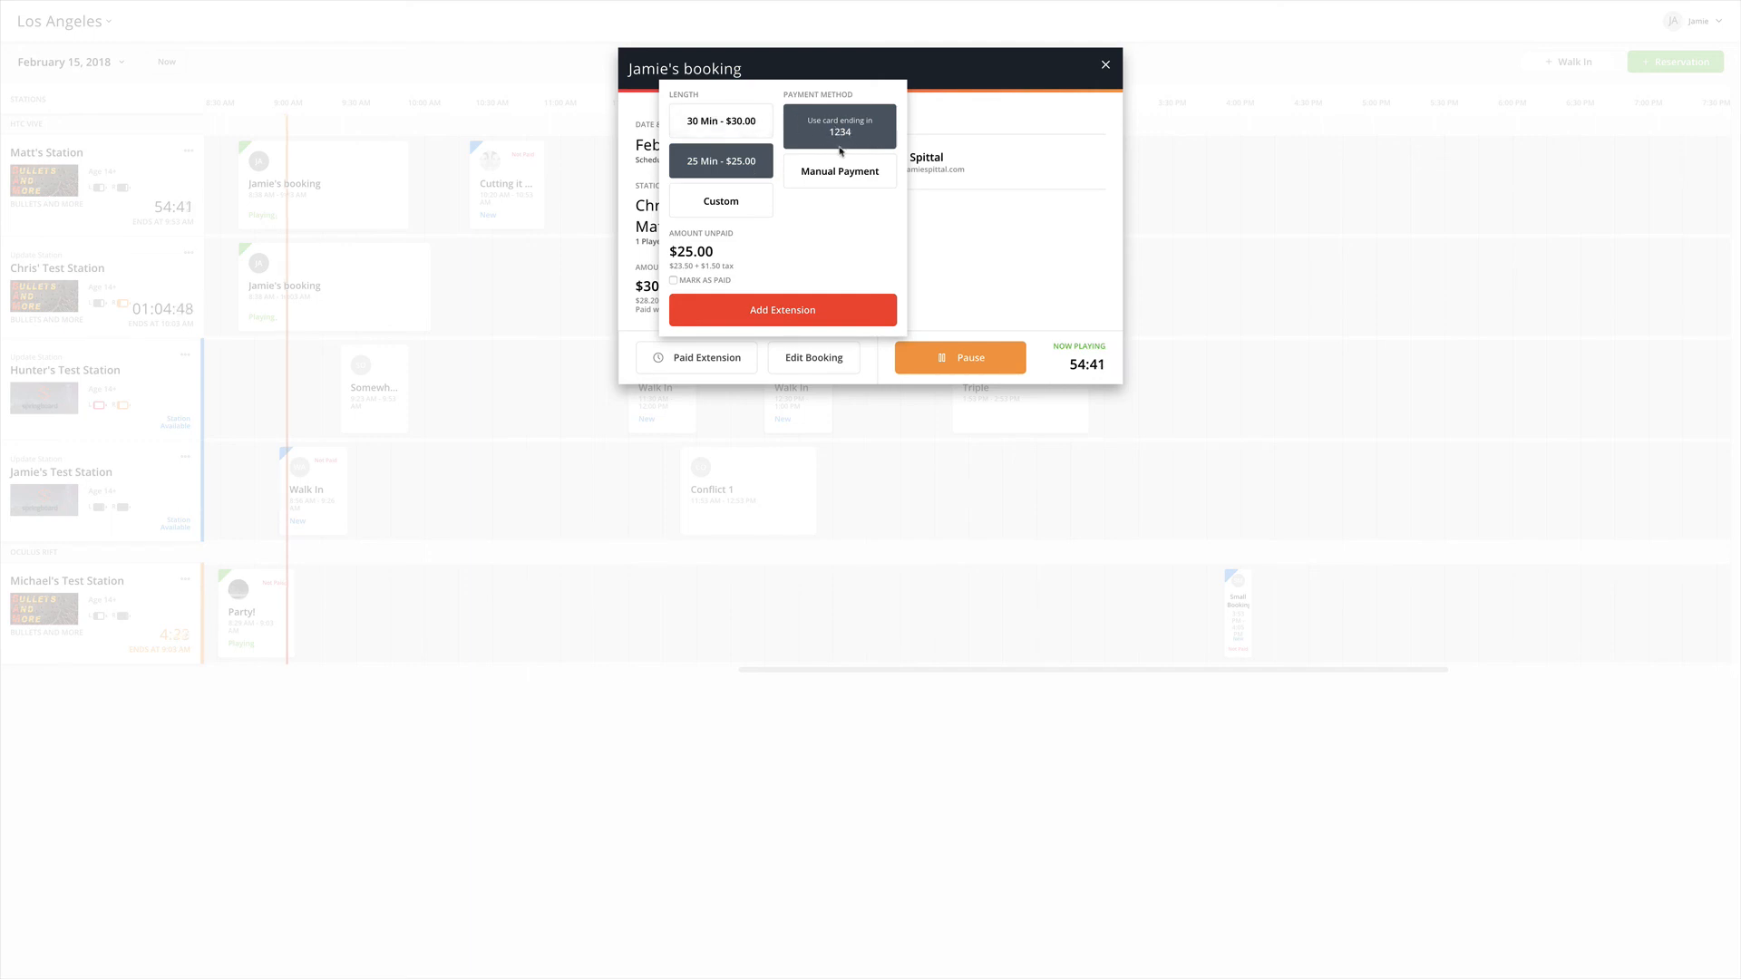
click(856, 165)
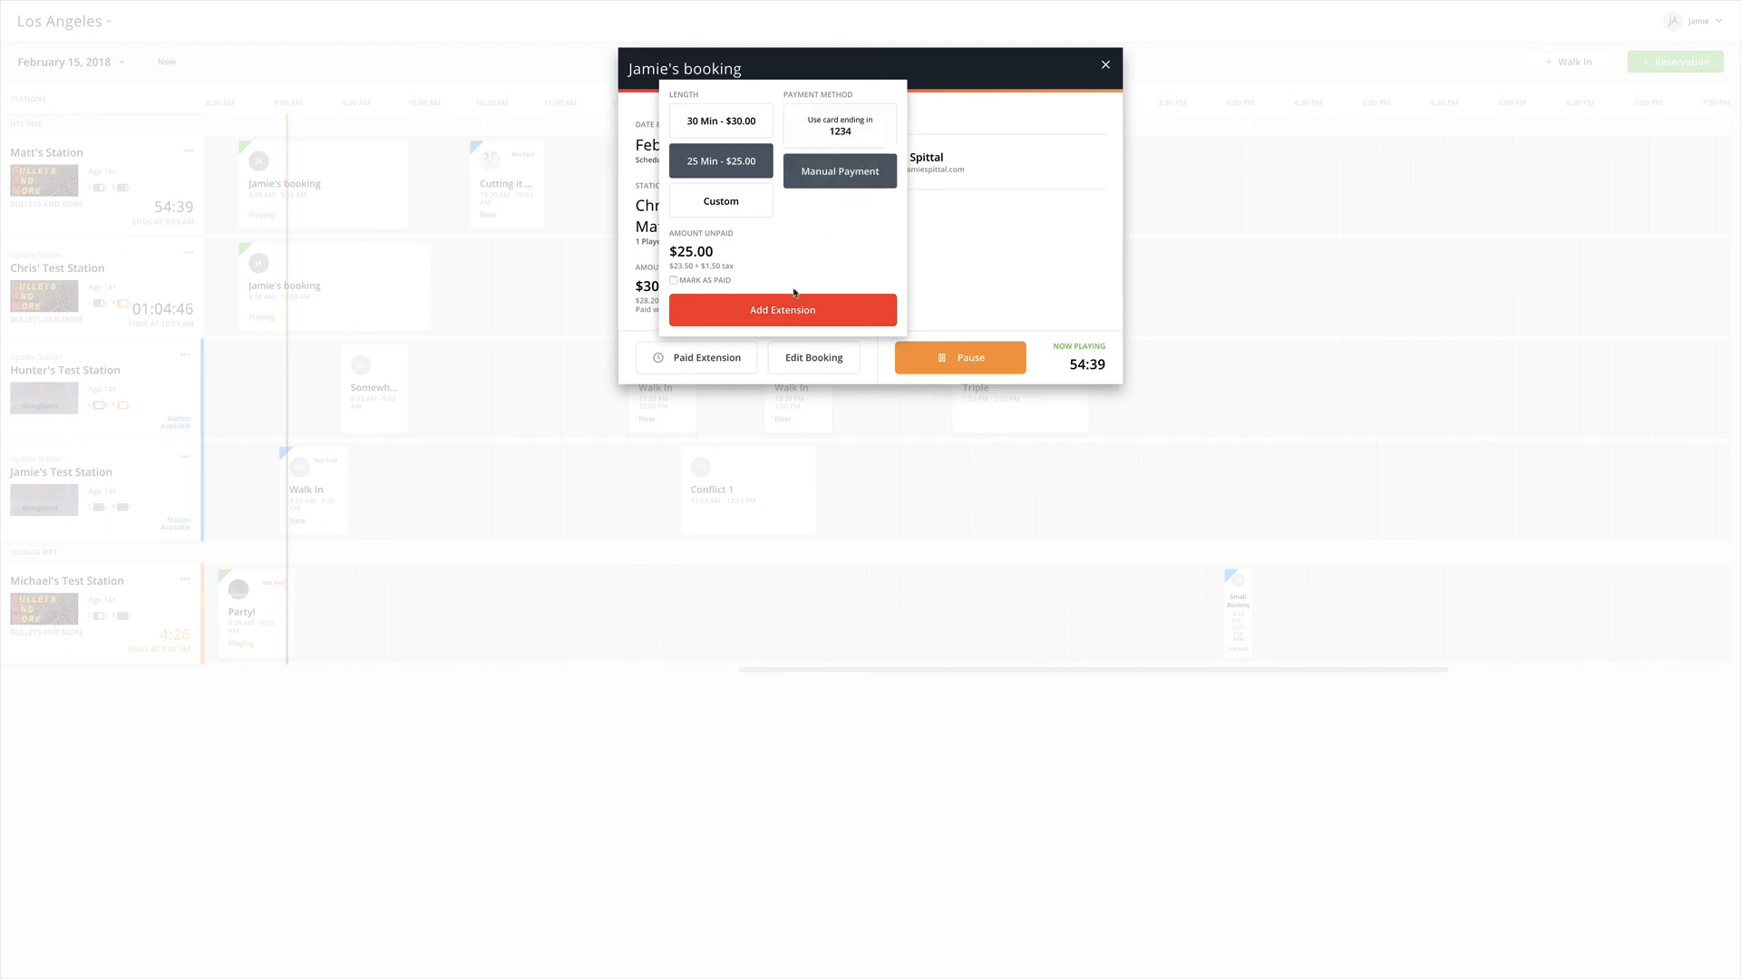
click(702, 282)
click(752, 311)
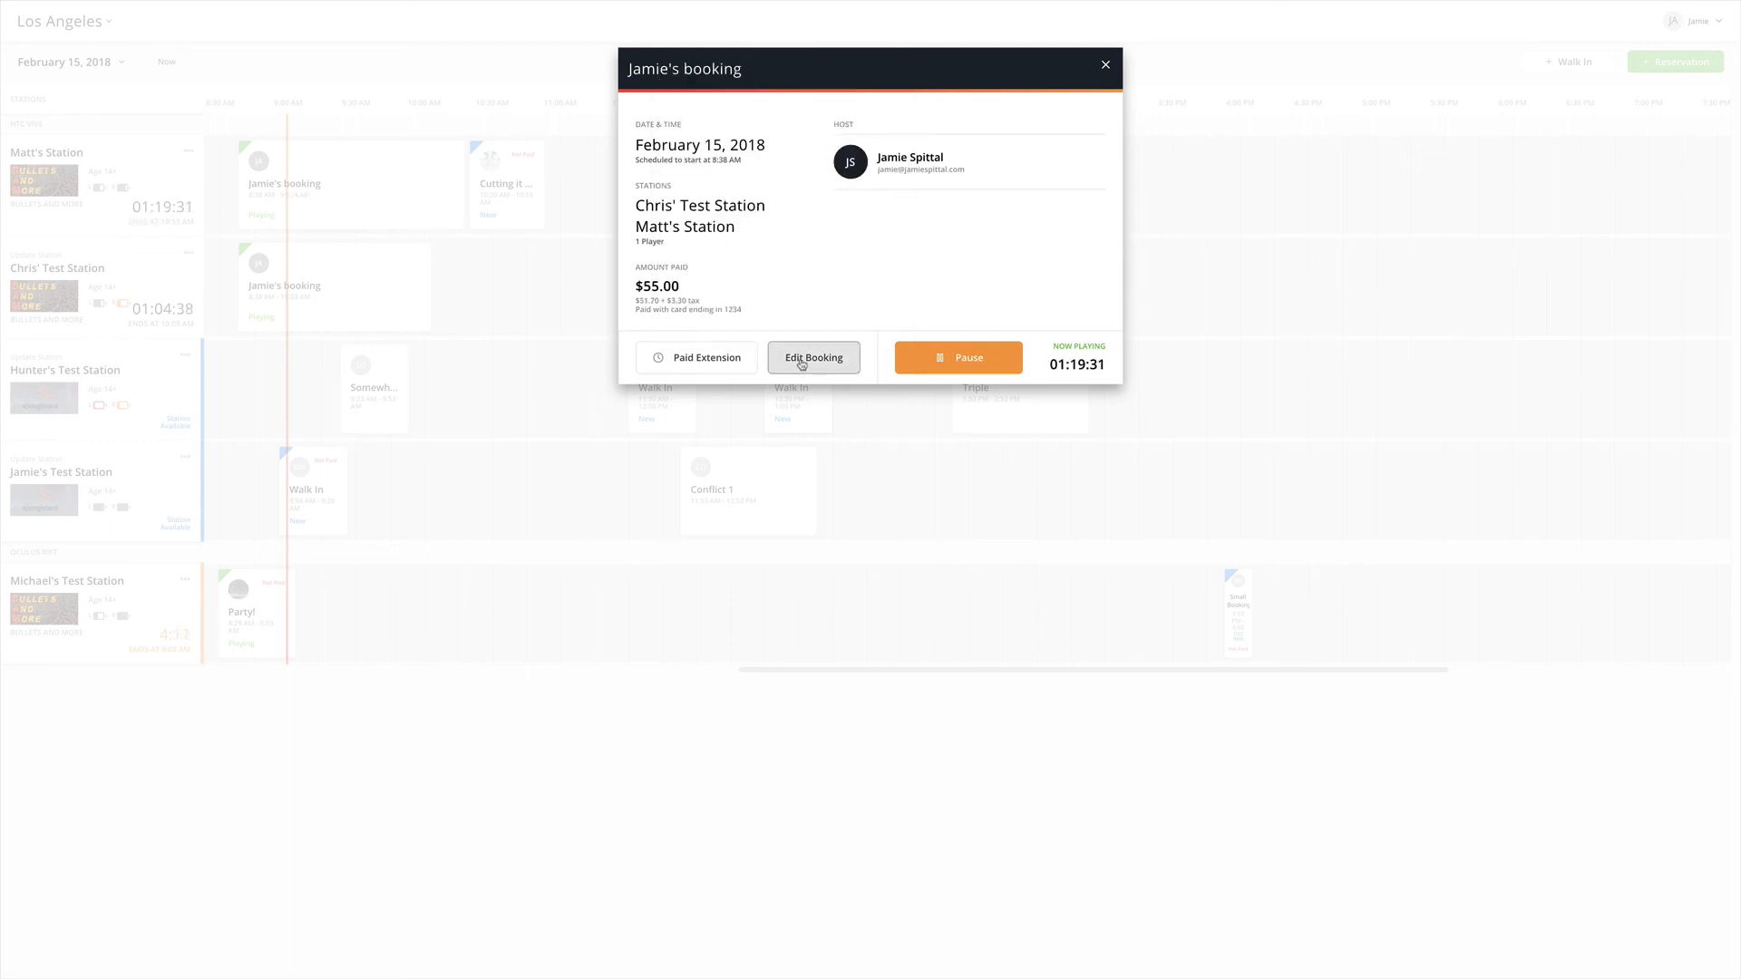
click(467, 192)
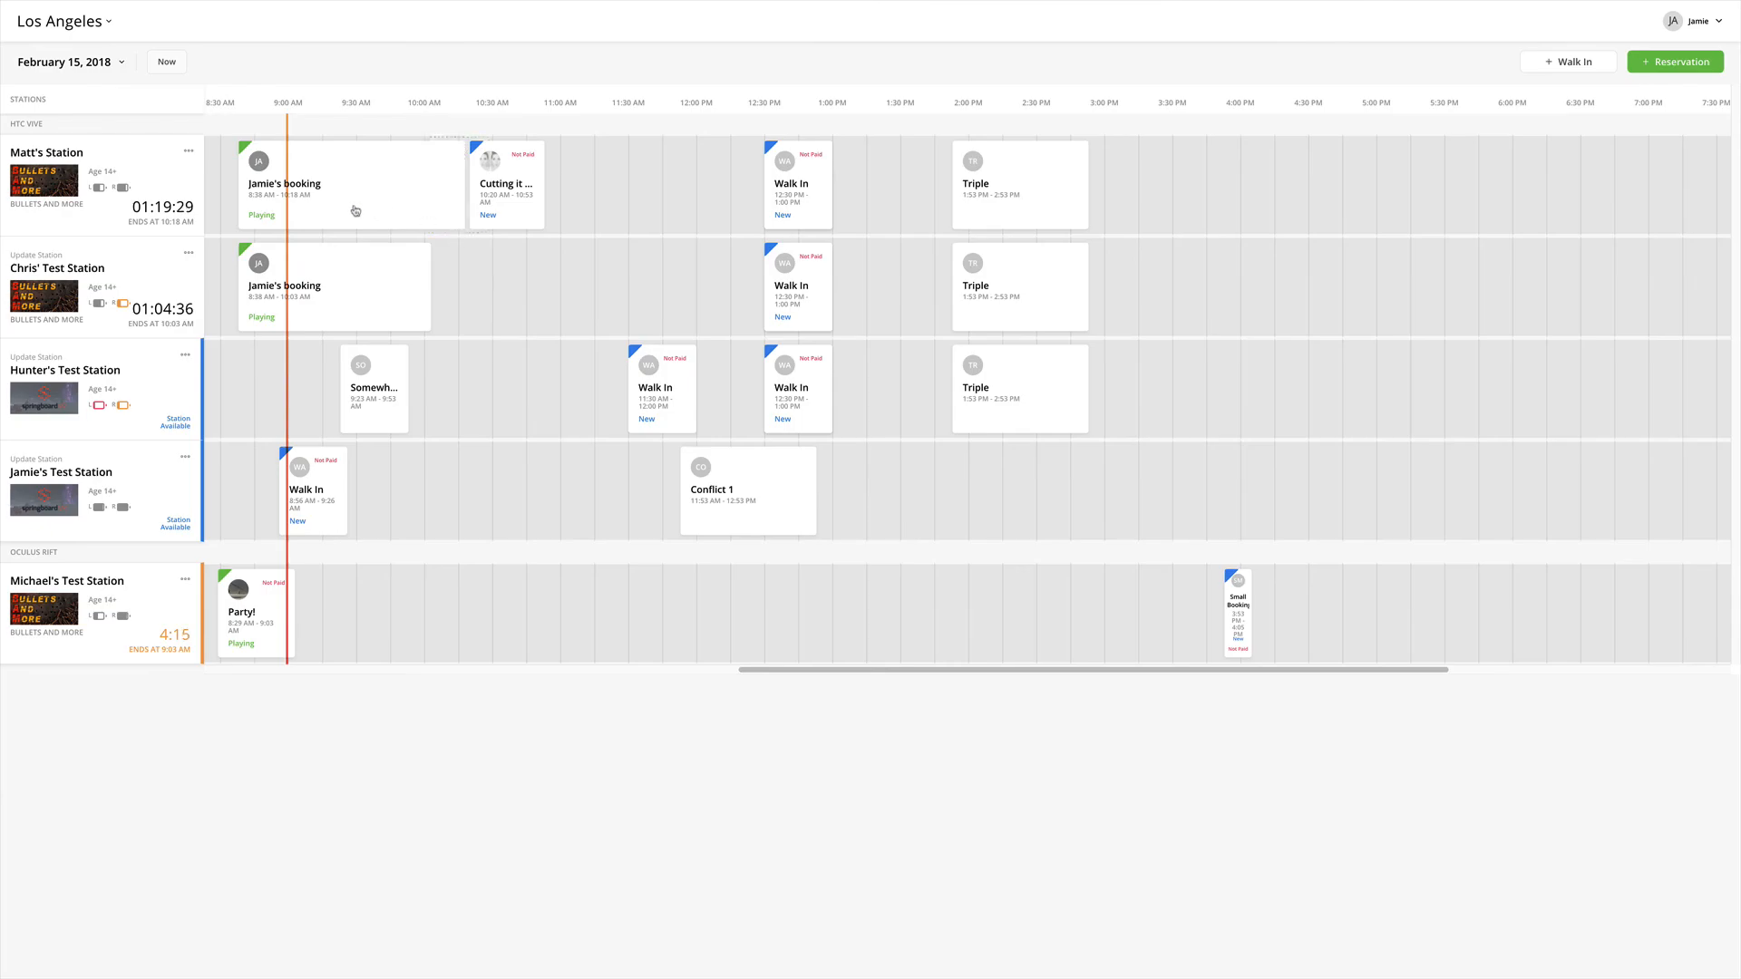
Check the amount paid in the details of the extended booking on the first HTC Vive station.
click(318, 190)
drag(636, 286, 681, 288)
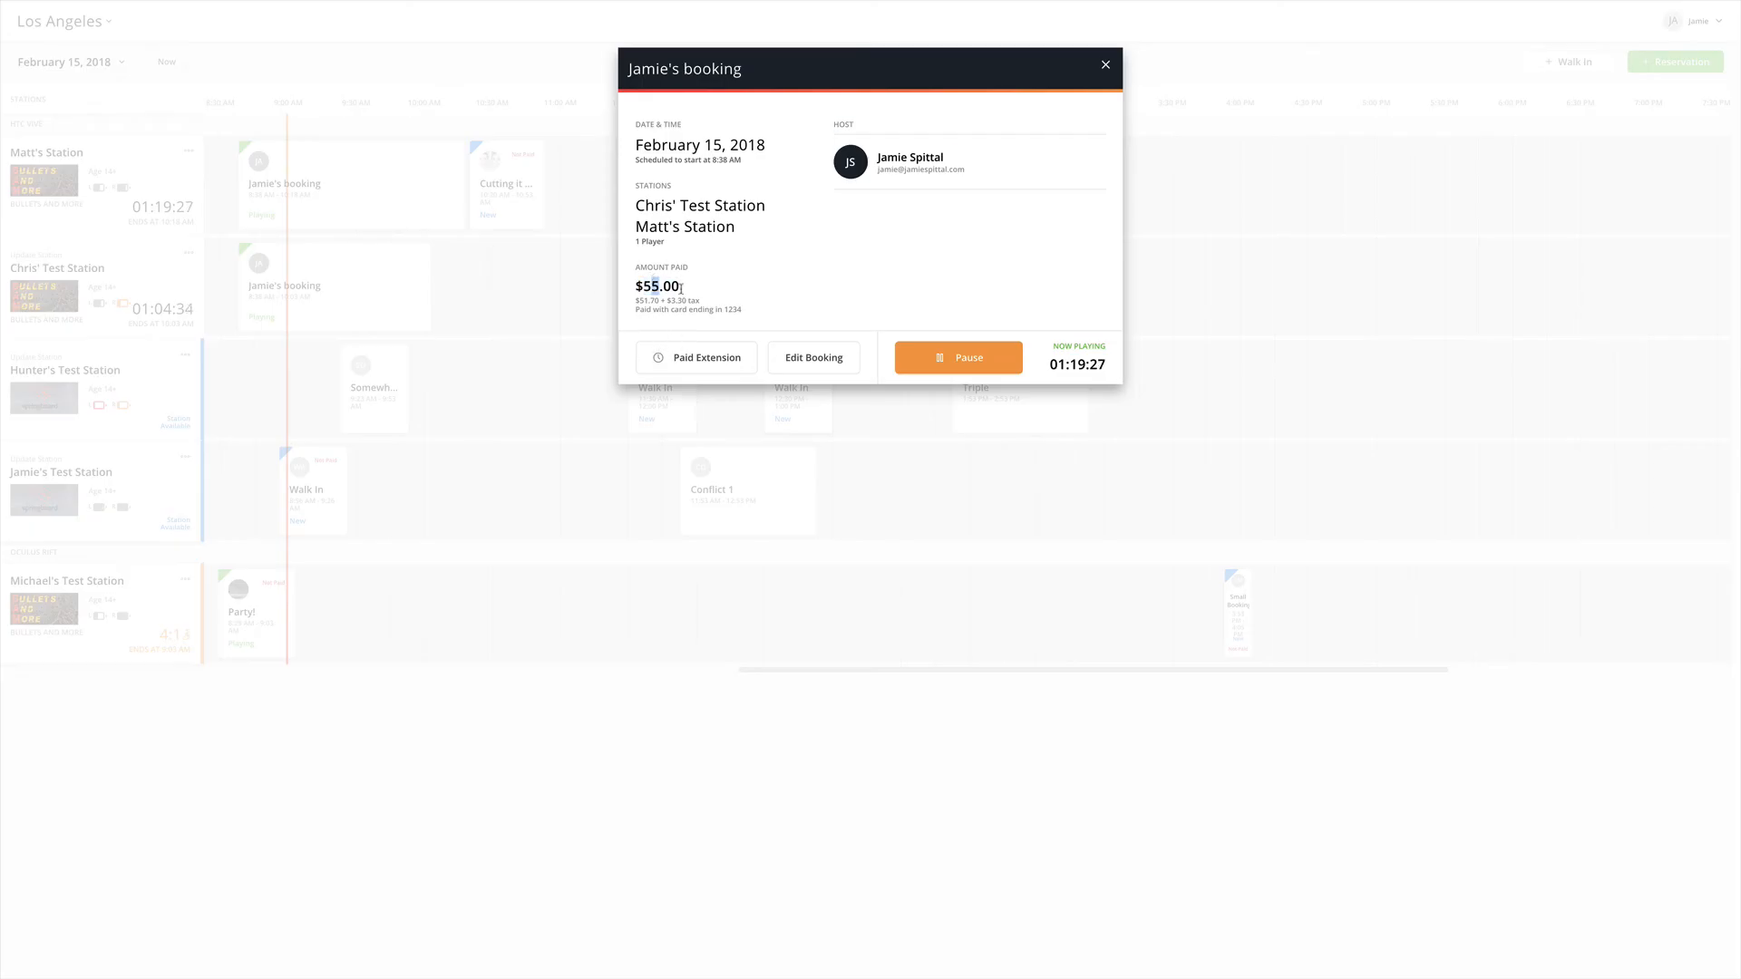
click(499, 299)
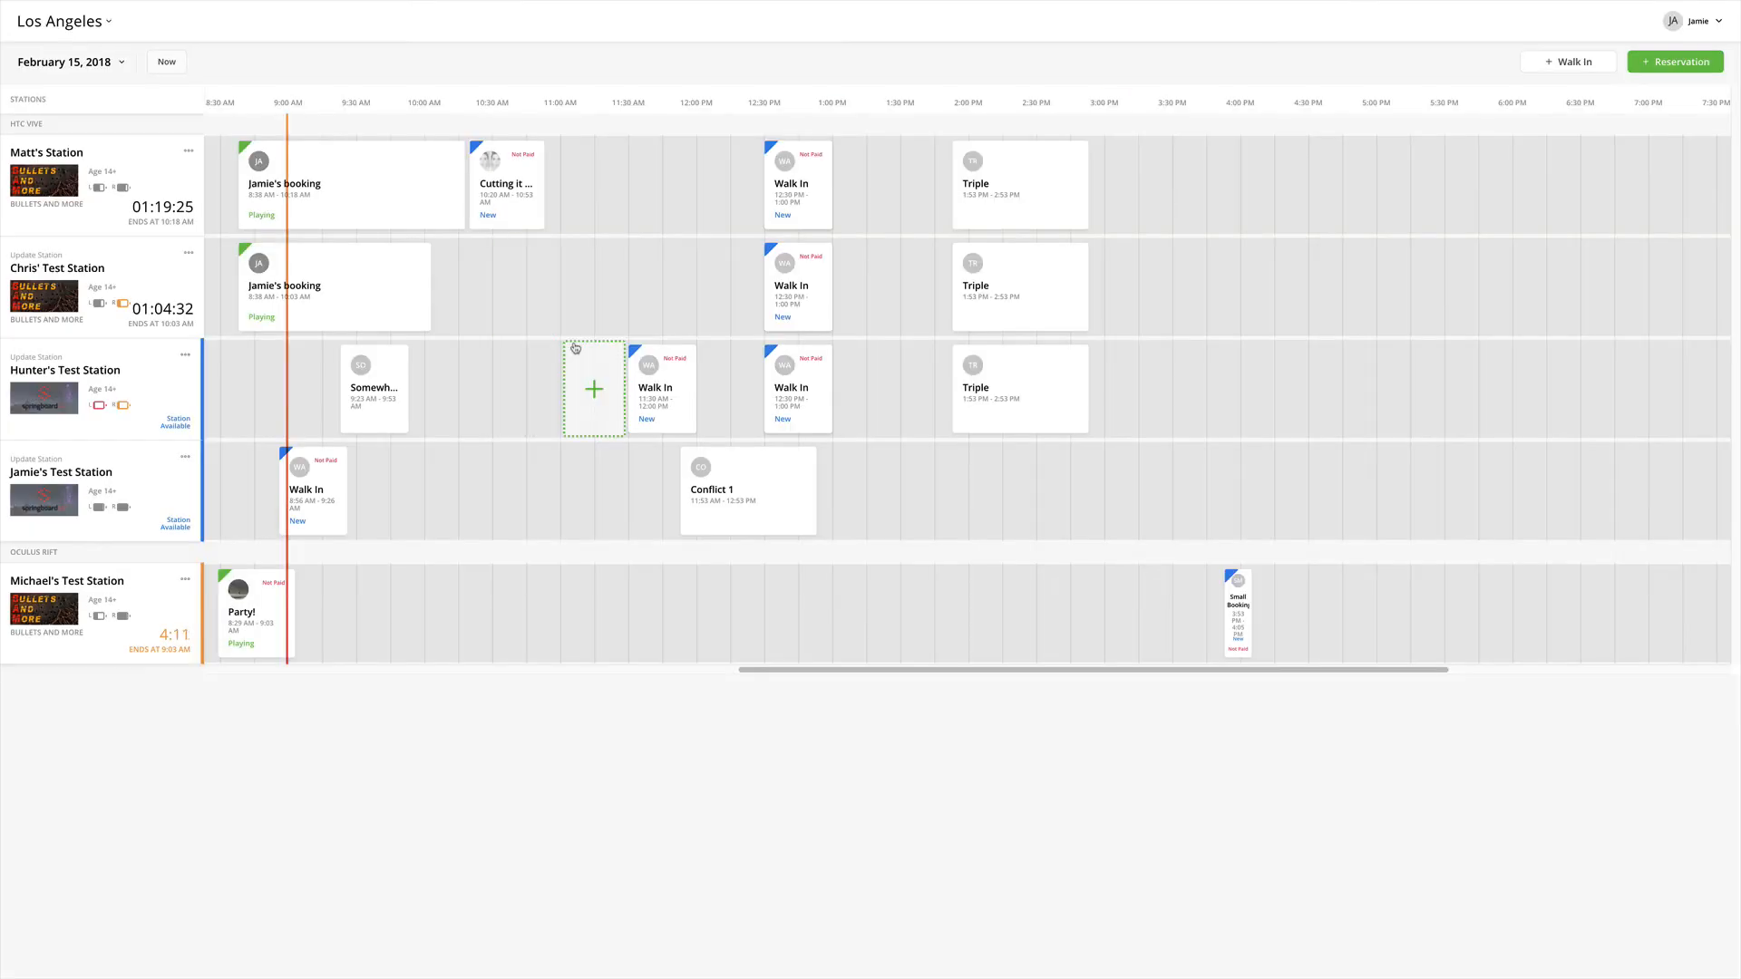